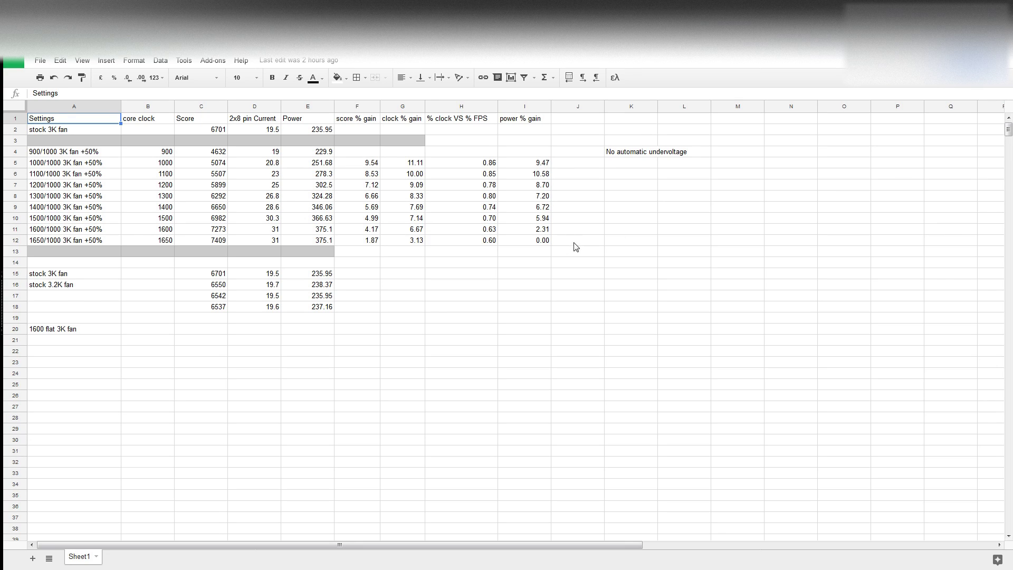
{"action": "left_click", "coordinate": [293, 197]}
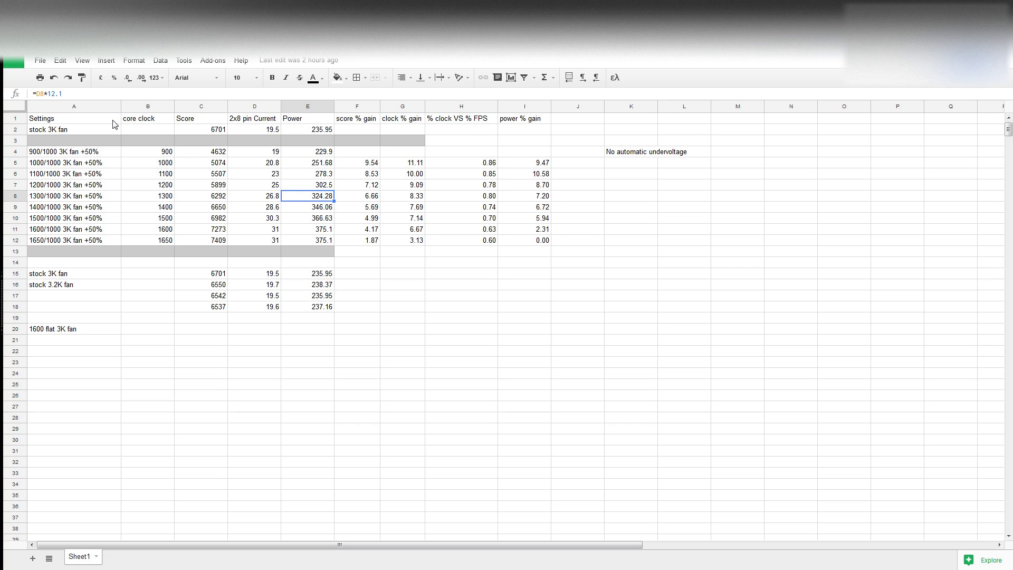
{"action": "left_click", "coordinate": [146, 152]}
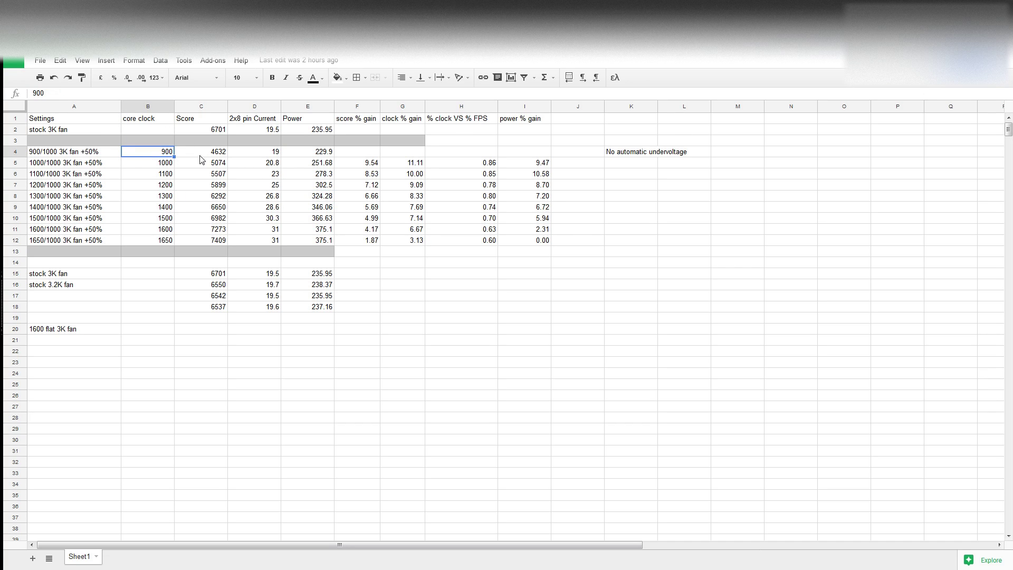
{"action": "key", "text": "Right"}
{"action": "key", "text": "Right"}
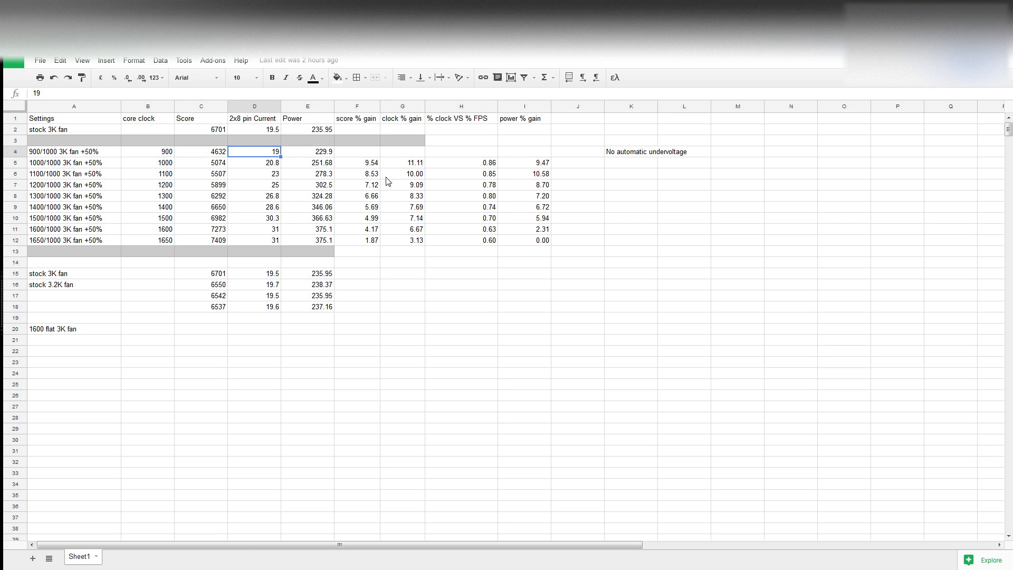
Widen column K so the "No automatic undervoltage" note fits inside its cell
{"action": "left_click", "coordinate": [646, 155]}
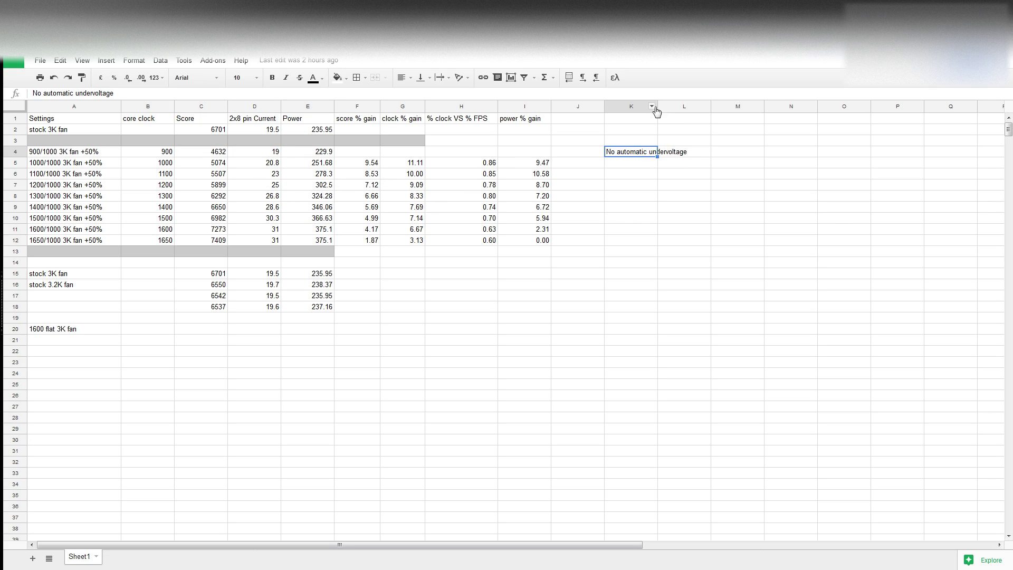
{"action": "left_click_drag", "start_coordinate": [657, 106], "coordinate": [705, 122]}
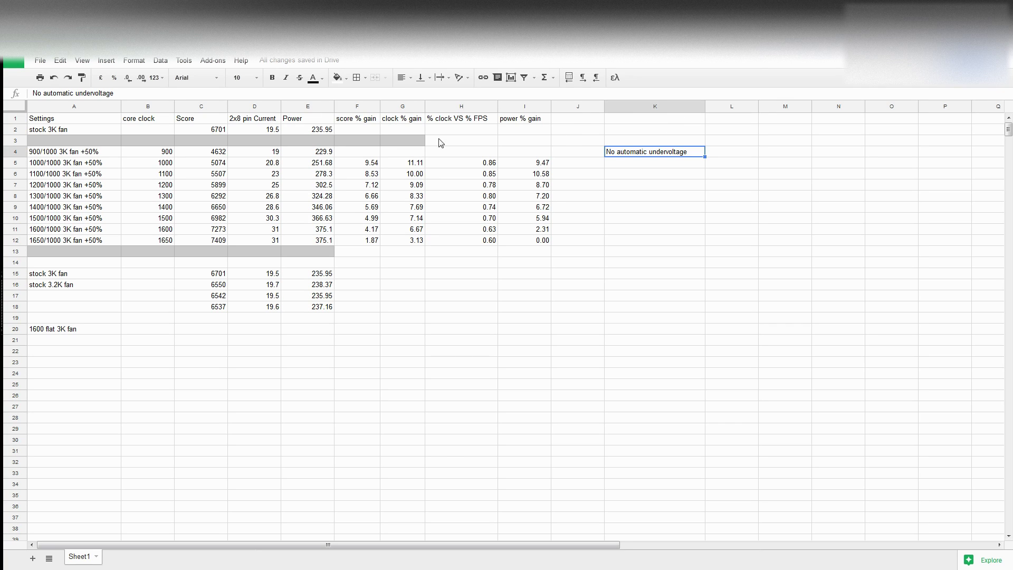
Compare the lowest and highest core clock entries of the +50% test runs in column B
{"action": "left_click", "coordinate": [158, 153]}
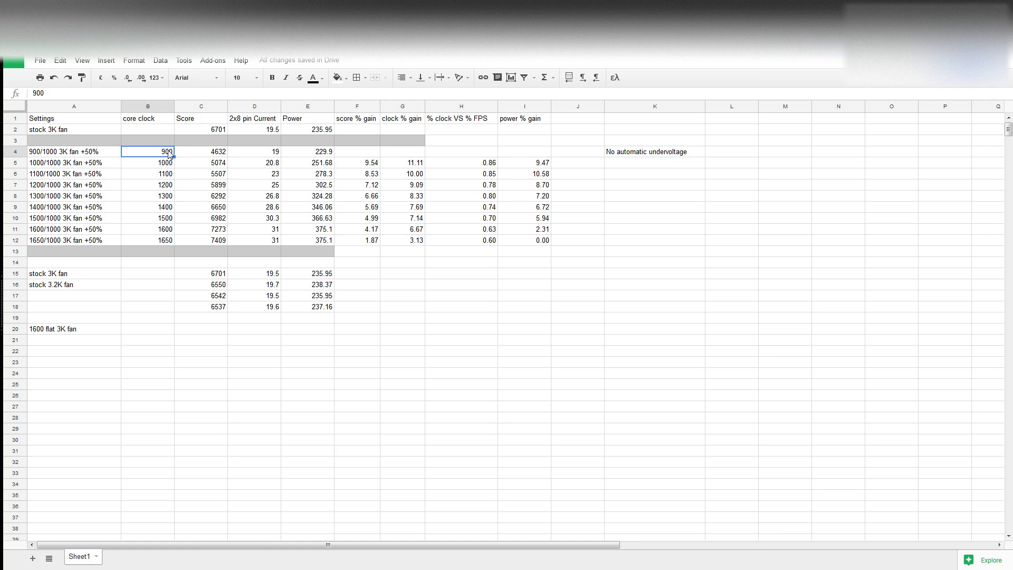
{"action": "left_click", "coordinate": [148, 242]}
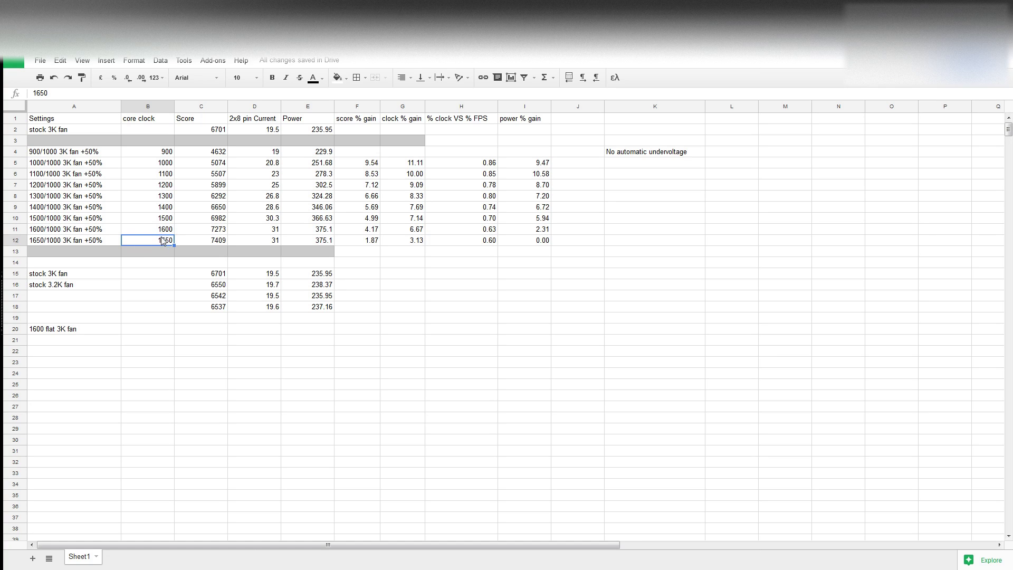
{"action": "left_click", "coordinate": [168, 154]}
{"action": "left_click", "coordinate": [169, 242]}
{"action": "left_click", "coordinate": [167, 151]}
{"action": "left_click", "coordinate": [167, 242]}
{"action": "left_click", "coordinate": [159, 166]}
{"action": "left_click", "coordinate": [163, 153]}
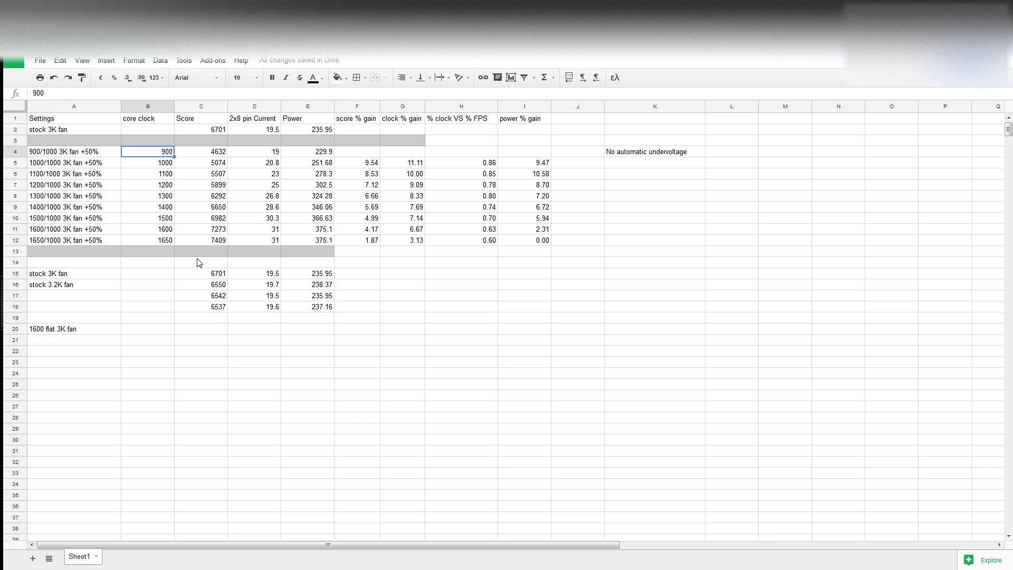
Examine the power formula of the 900 MHz run and the Score entries of the lowest-clocked runs
{"action": "left_click", "coordinate": [319, 154]}
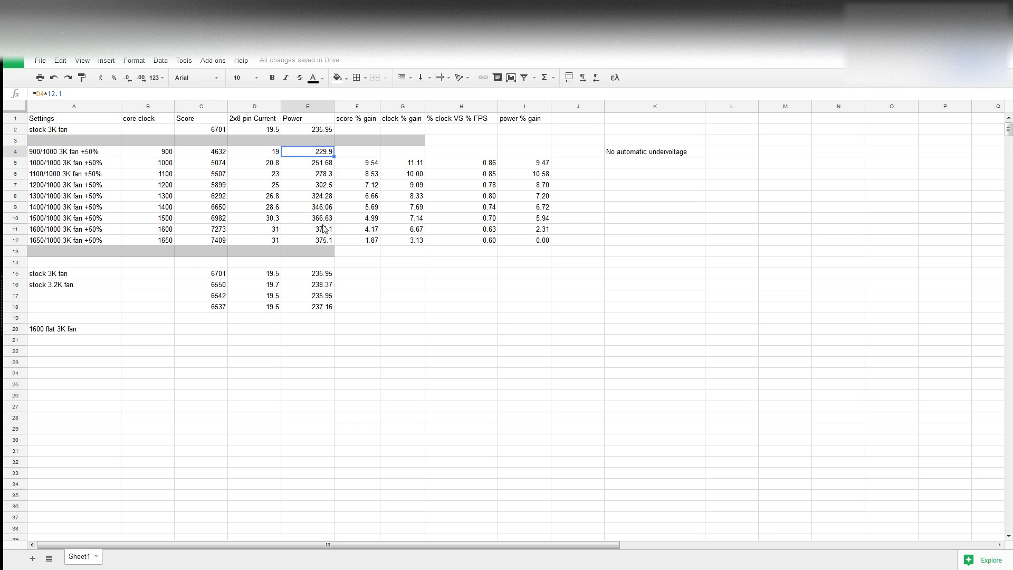
{"action": "left_click", "coordinate": [222, 153]}
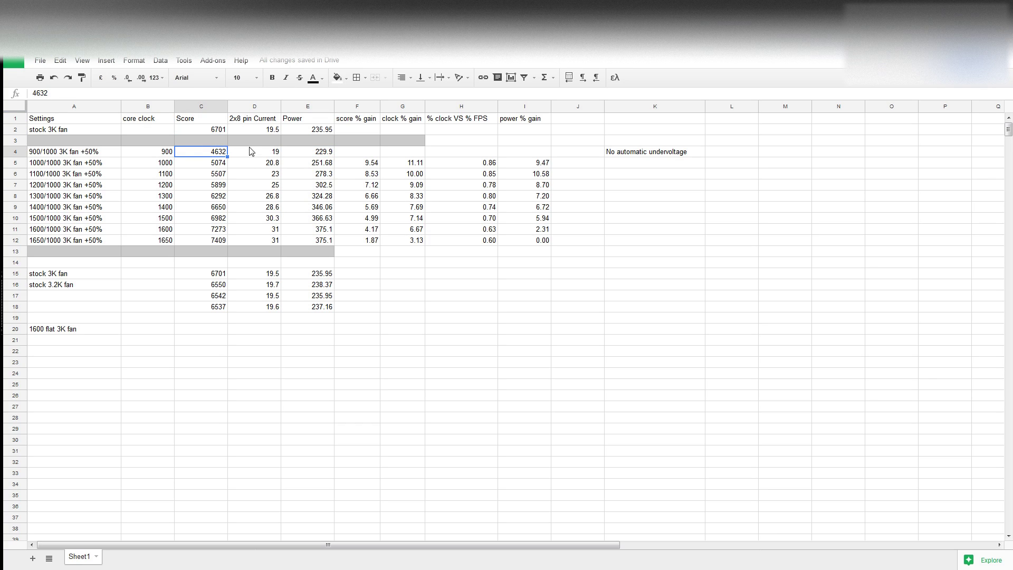
{"action": "left_click", "coordinate": [219, 173]}
{"action": "left_click", "coordinate": [217, 166]}
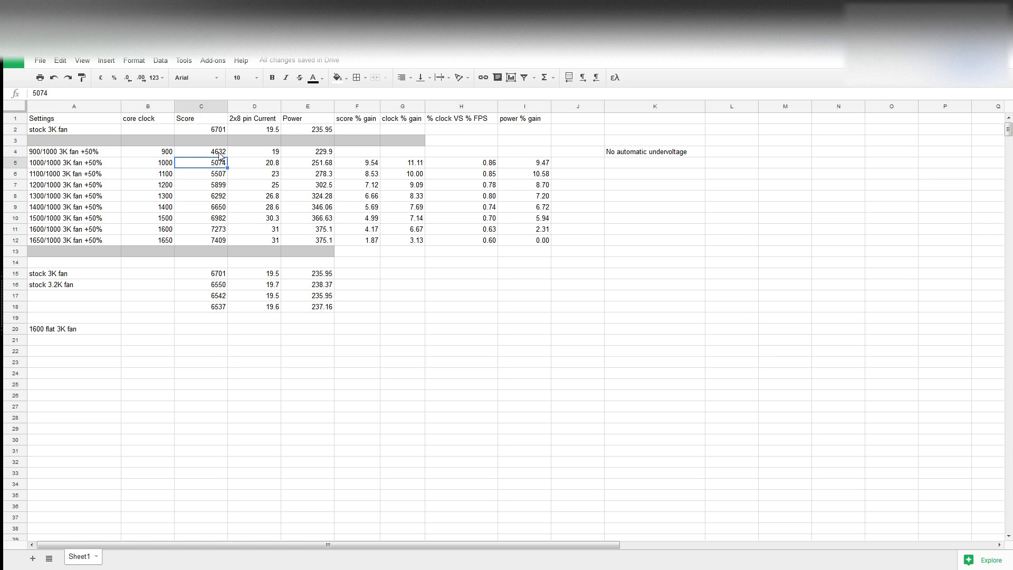
{"action": "left_click", "coordinate": [218, 152]}
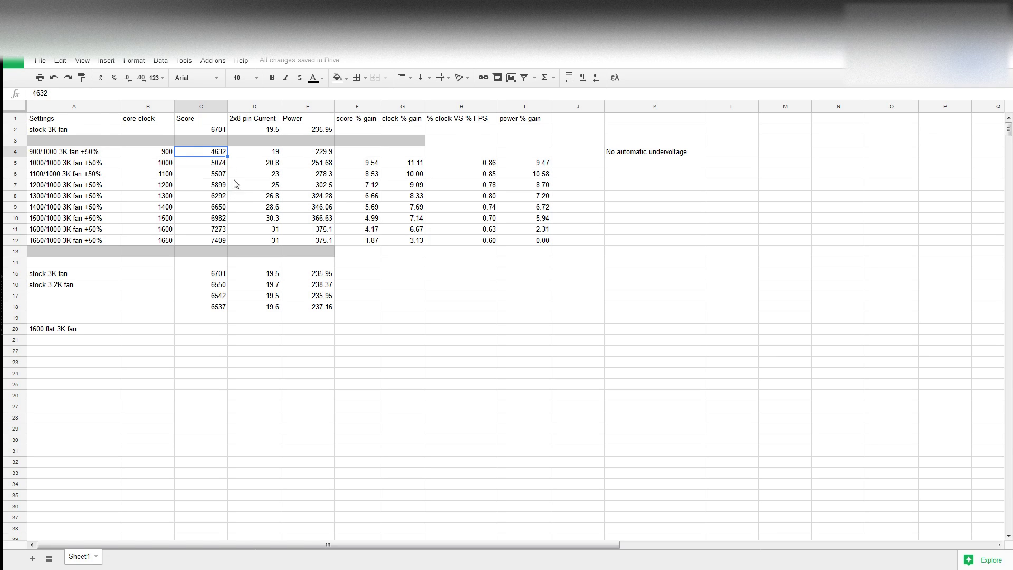
{"action": "scroll", "coordinate": [230, 174], "scroll_direction": "down", "scroll_amount": 2}
{"action": "scroll", "coordinate": [230, 187], "scroll_direction": "up", "scroll_amount": 2}
Examine the 2x8 pin Current column for the 900, 1000 and 1500 MHz runs
{"action": "left_click", "coordinate": [258, 157]}
{"action": "left_click", "coordinate": [240, 120]}
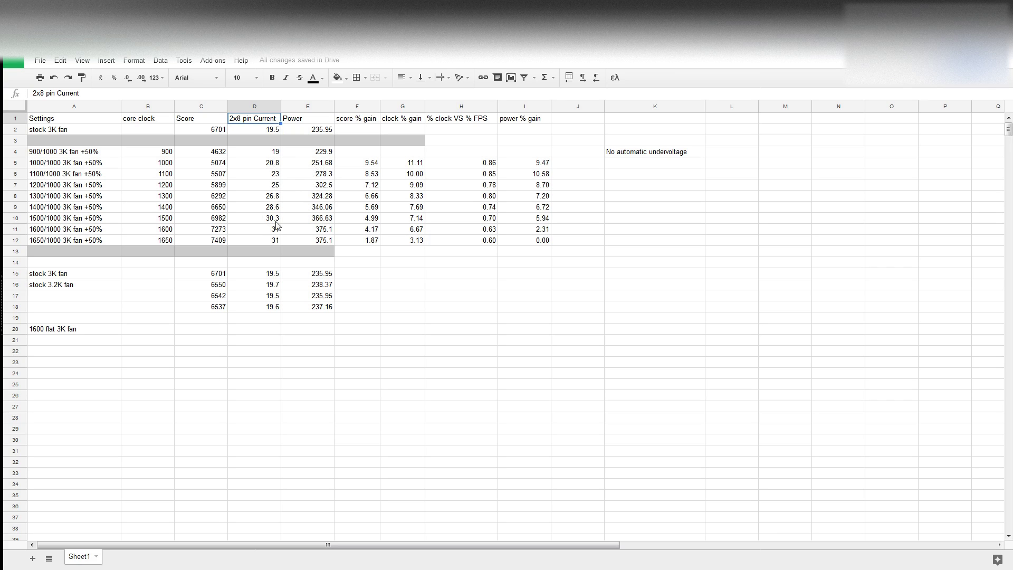
{"action": "left_click", "coordinate": [270, 163]}
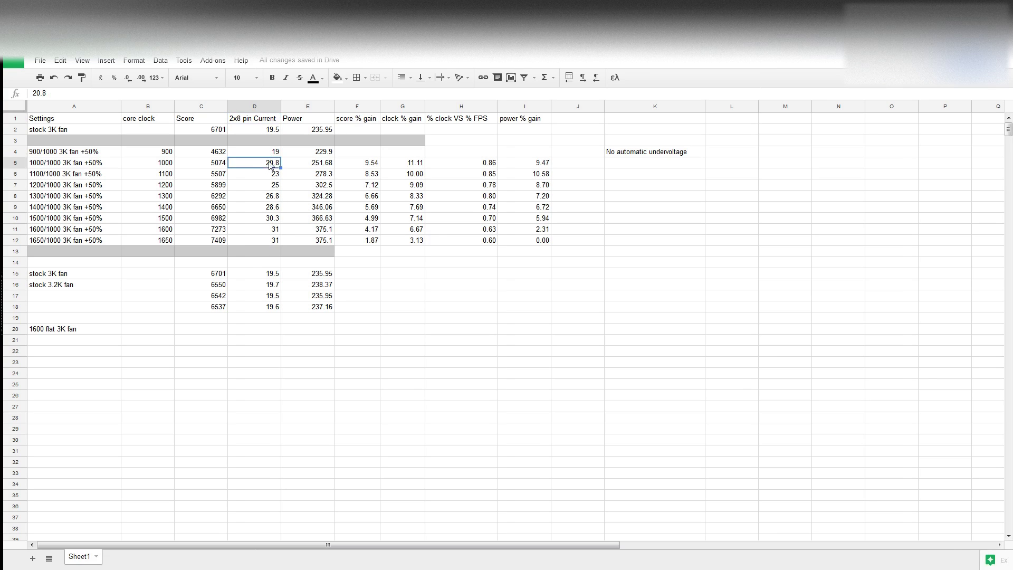
{"action": "key", "text": "Up"}
{"action": "left_click", "coordinate": [273, 219]}
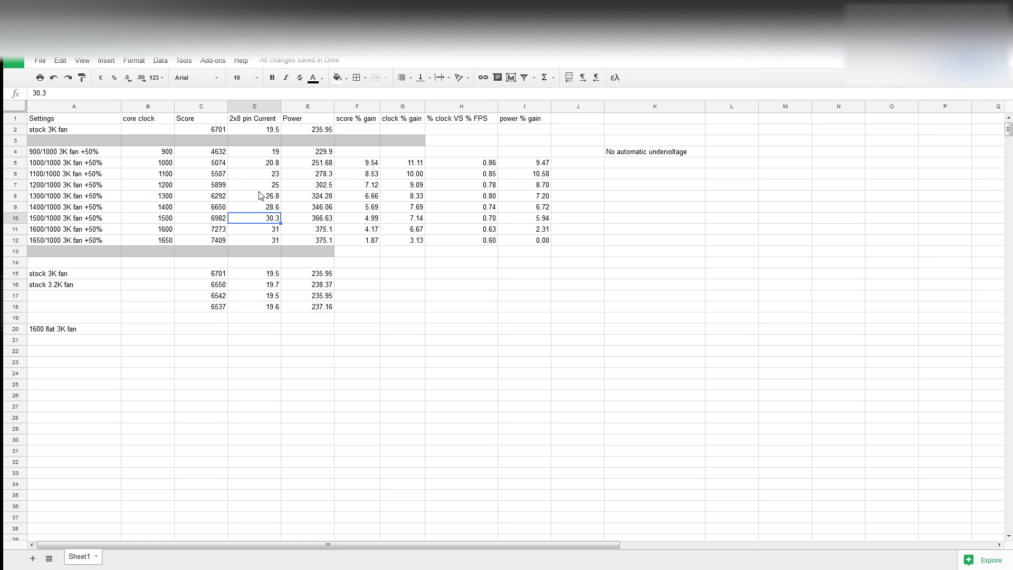
{"action": "left_click", "coordinate": [273, 154]}
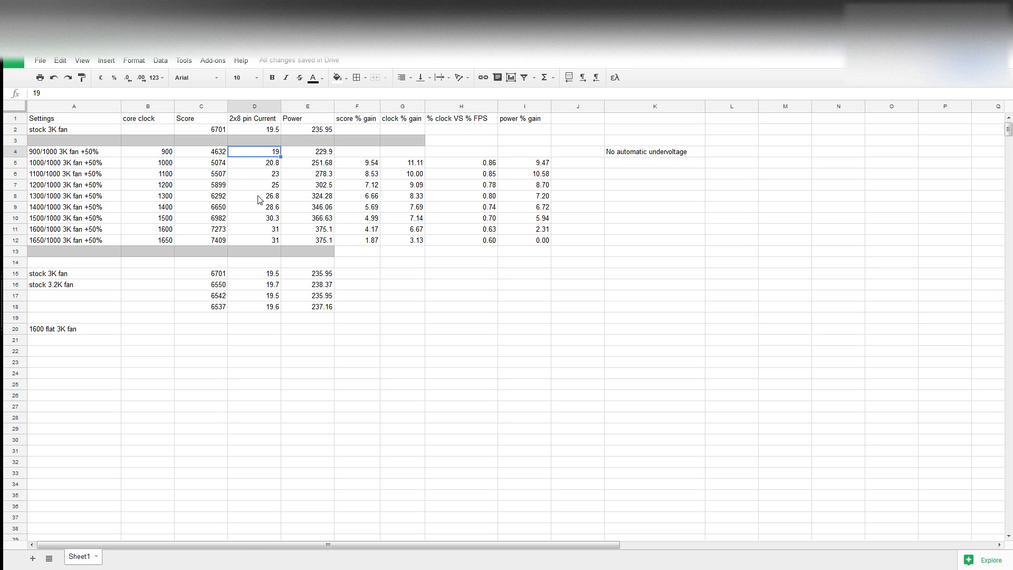
Examine the score % gain formula in F5 against the Score cells it compares
{"action": "left_click", "coordinate": [210, 154]}
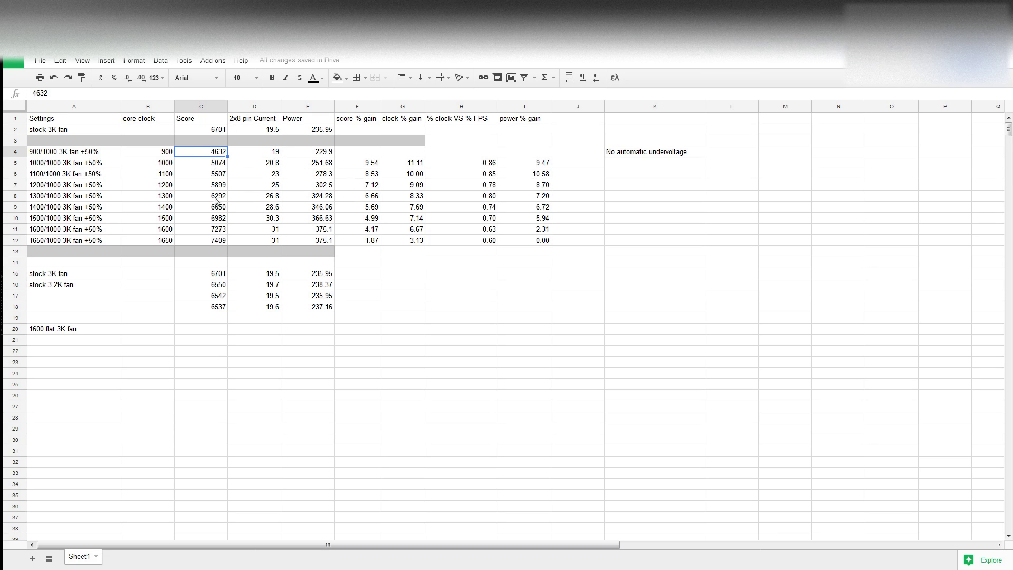
{"action": "left_click", "coordinate": [223, 241]}
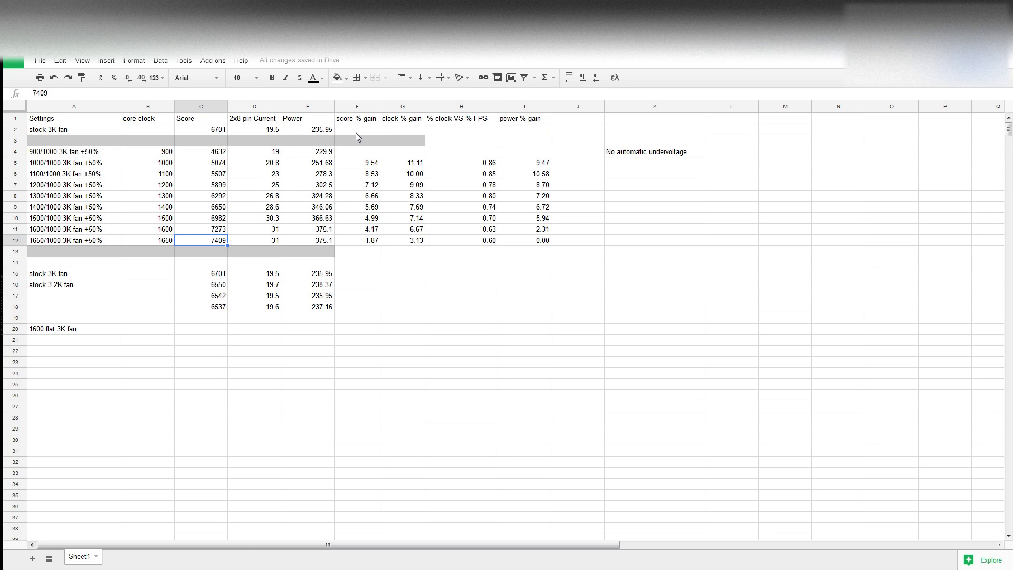
{"action": "left_click", "coordinate": [353, 121]}
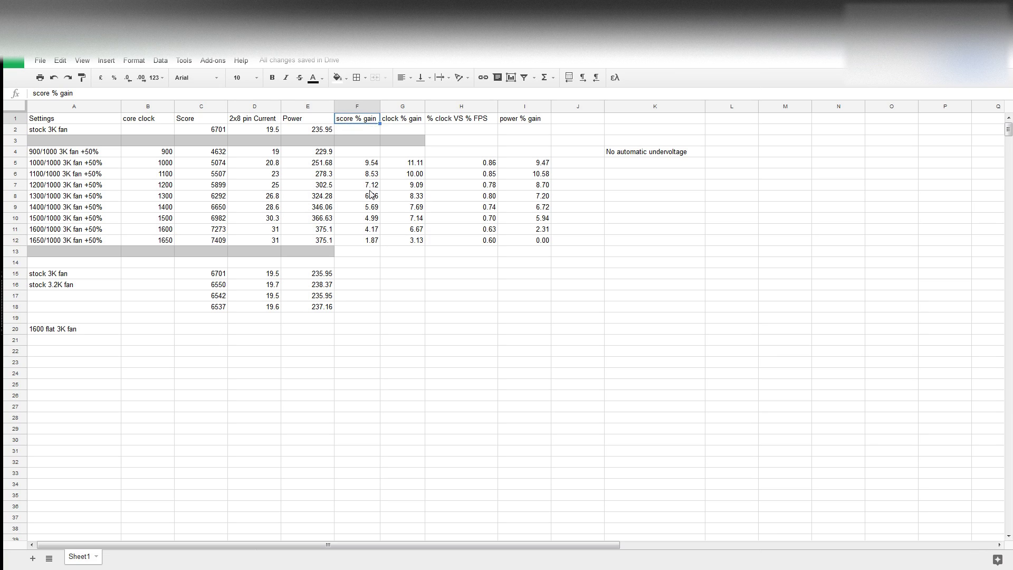
{"action": "left_click", "coordinate": [369, 166]}
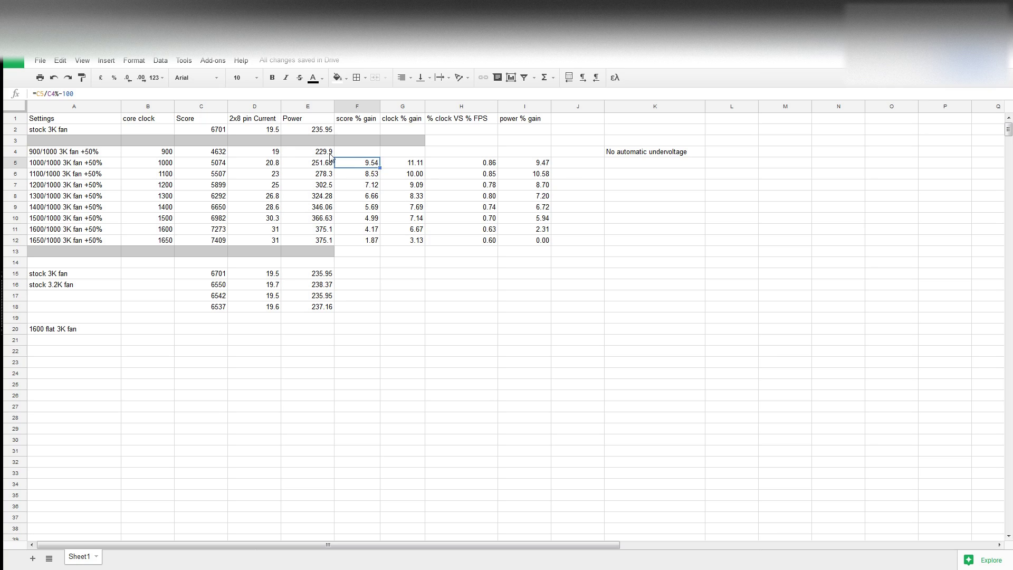
{"action": "left_click", "coordinate": [224, 156]}
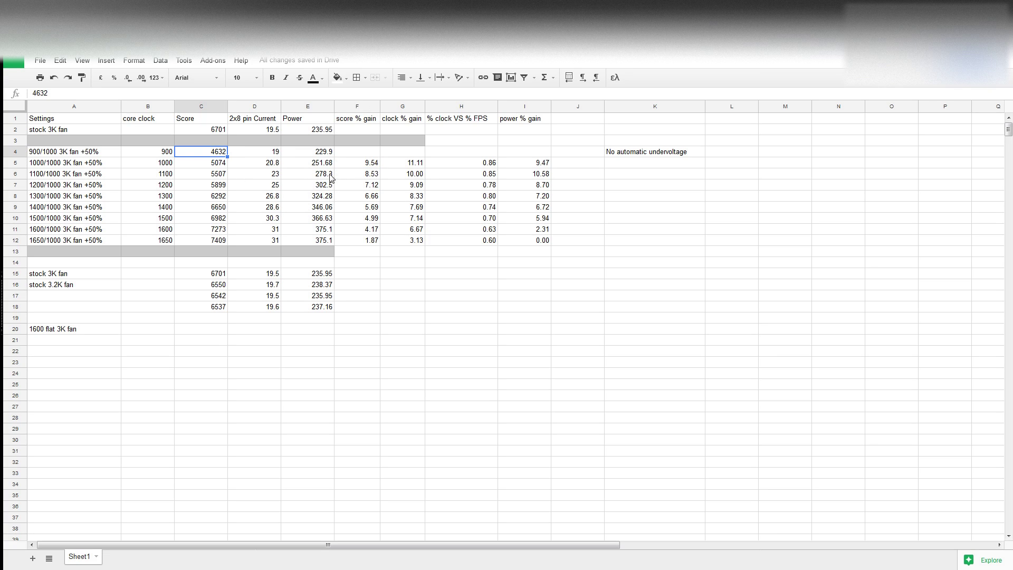
{"action": "left_click", "coordinate": [217, 165]}
{"action": "left_click", "coordinate": [211, 154]}
{"action": "left_click", "coordinate": [371, 174]}
{"action": "left_click", "coordinate": [371, 165]}
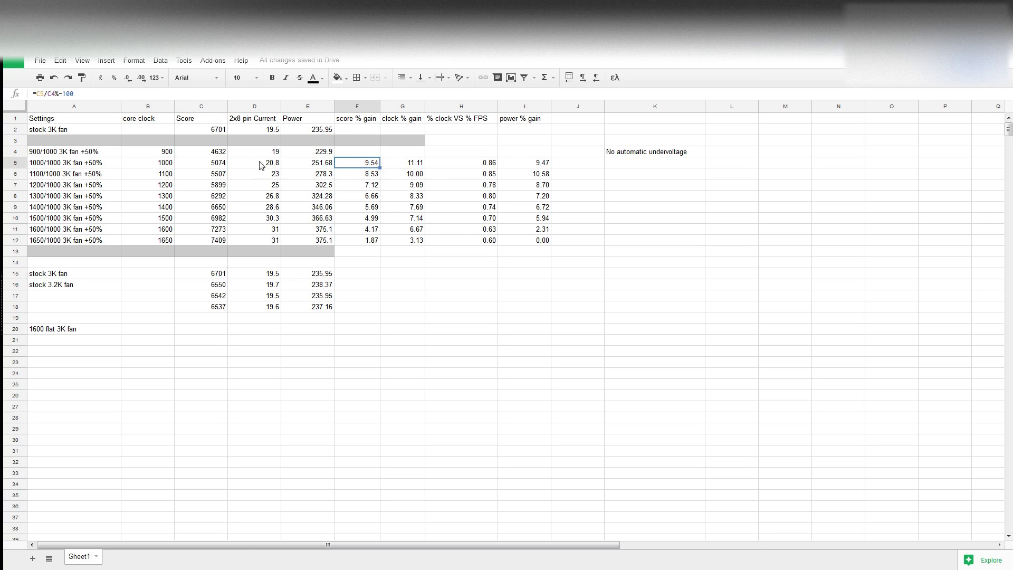
{"action": "left_click", "coordinate": [213, 156]}
Review the core clock steps and the settings labels from the 900 MHz run to the 1650 MHz run
{"action": "left_click", "coordinate": [172, 156]}
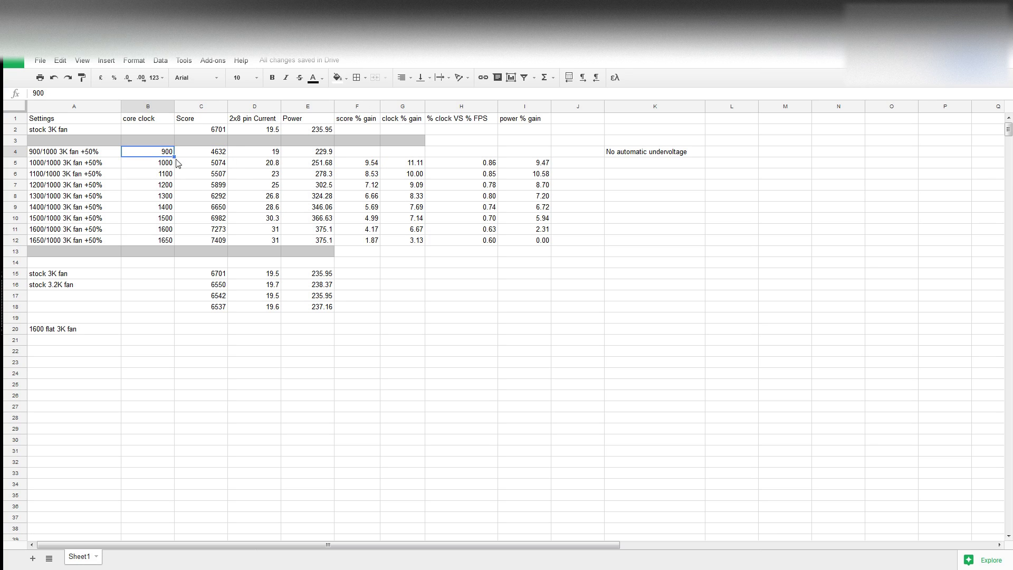
{"action": "left_click", "coordinate": [173, 166]}
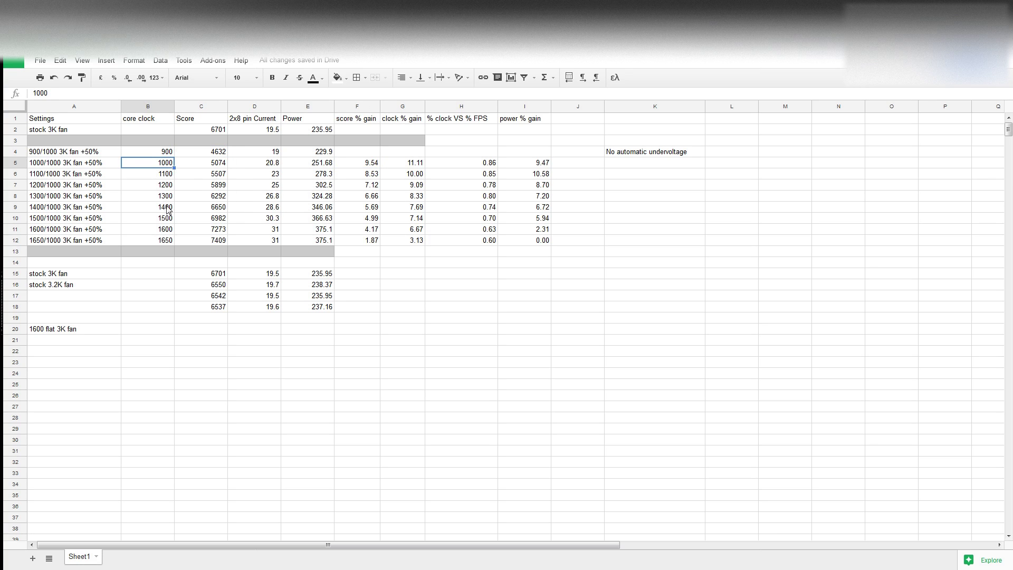
{"action": "left_click", "coordinate": [107, 156]}
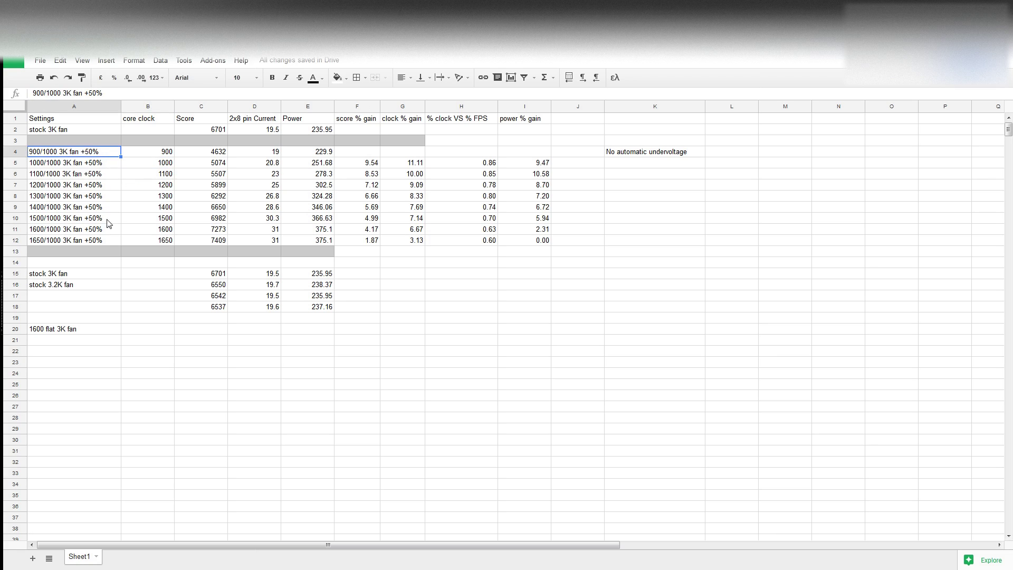
{"action": "left_click", "coordinate": [106, 239]}
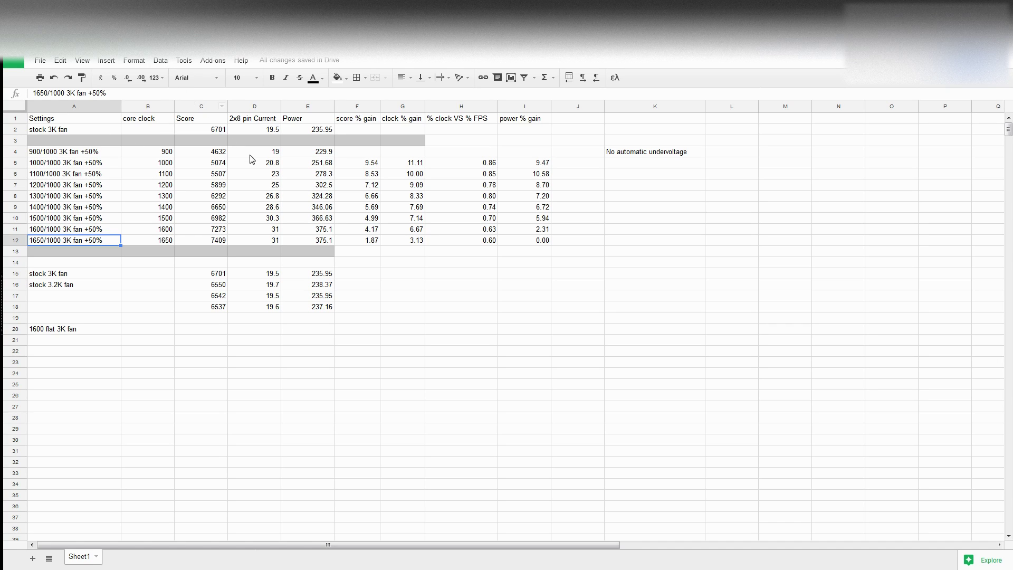
Inspect the current of the 900 MHz run and the Power formulas for each run in rows 4 to 12
{"action": "left_click", "coordinate": [275, 152]}
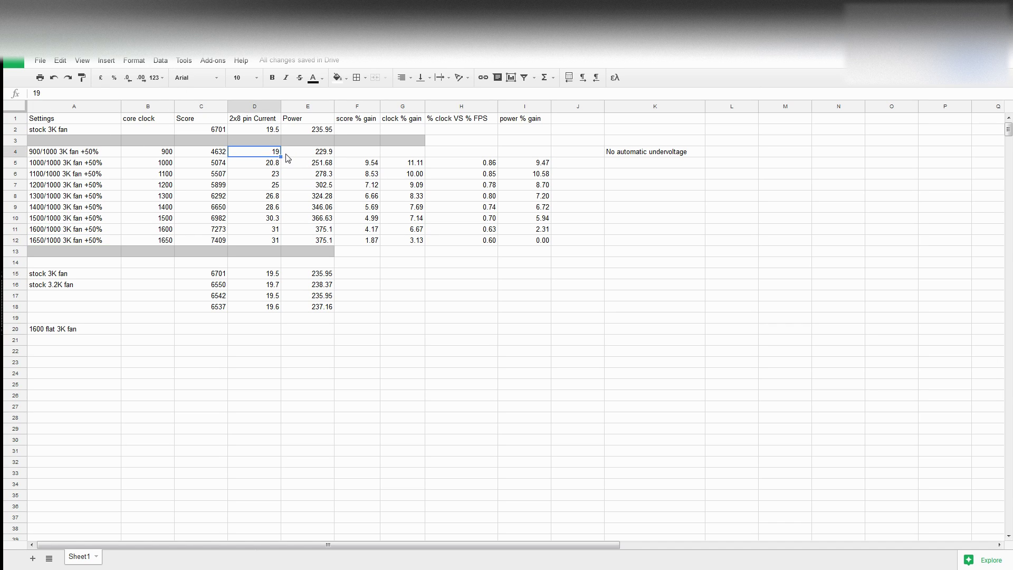
{"action": "left_click", "coordinate": [330, 152]}
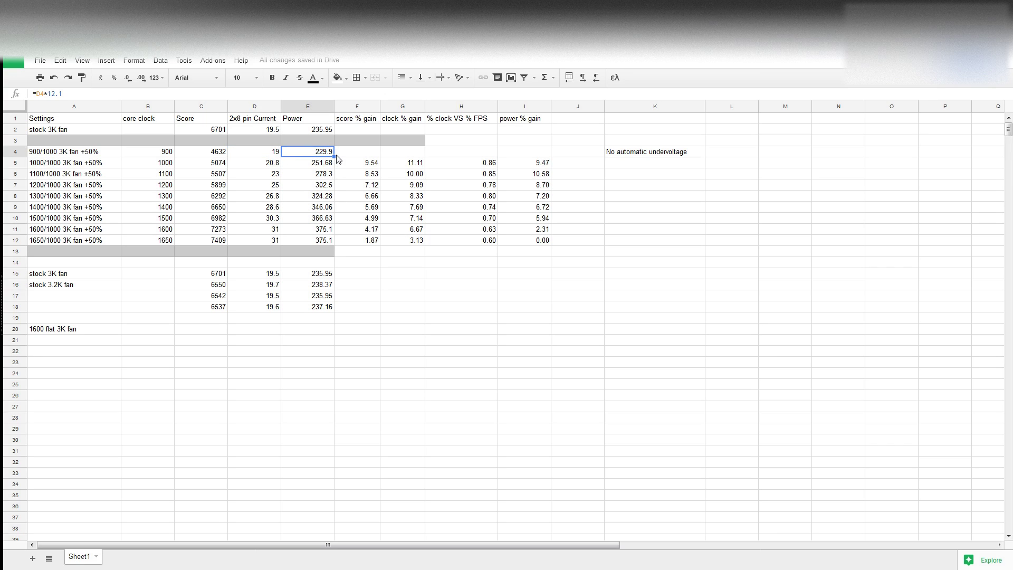
{"action": "left_click", "coordinate": [323, 165]}
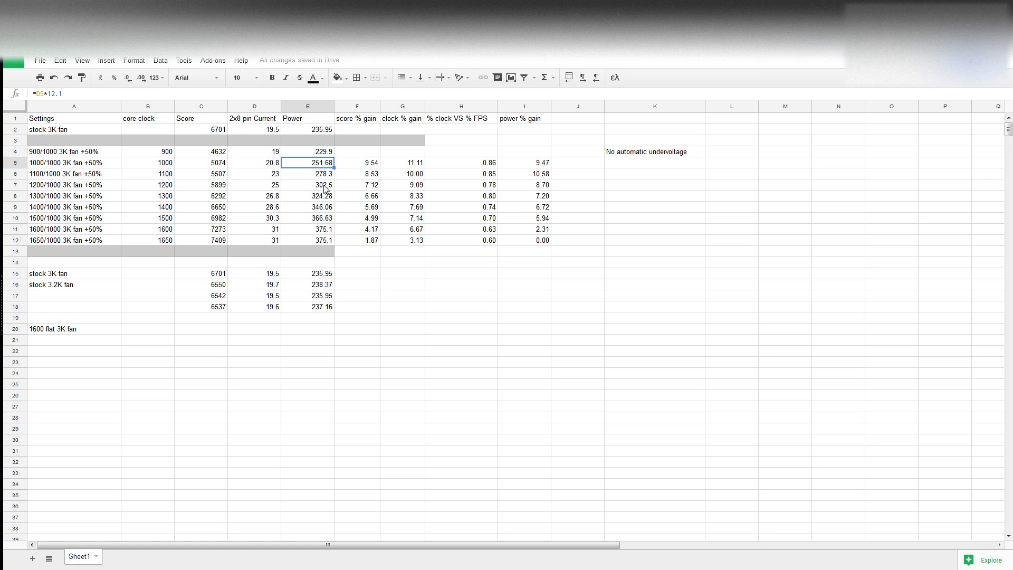
{"action": "key", "text": "Down"}
{"action": "key", "text": "Down"}
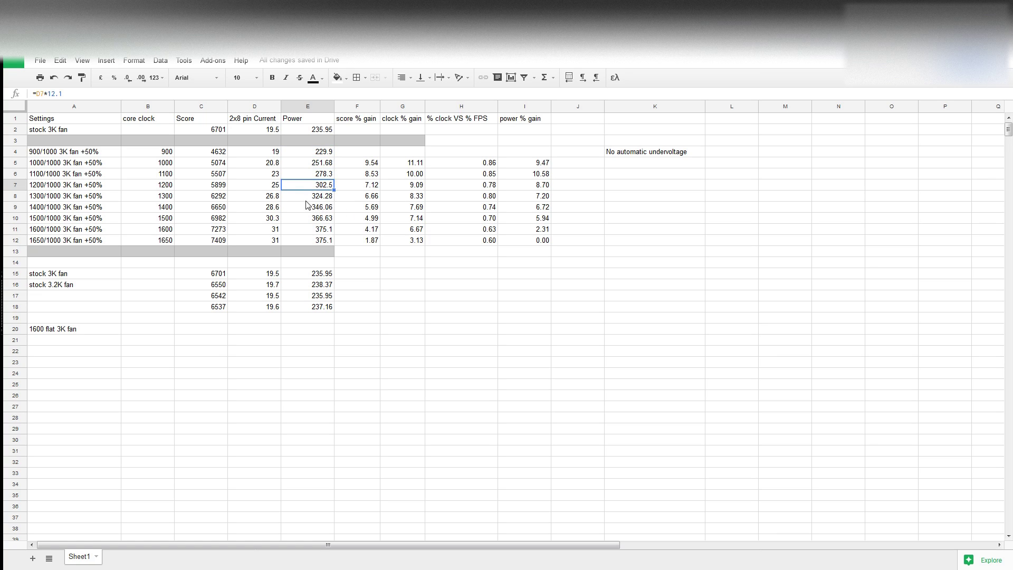
{"action": "key", "text": "Down"}
{"action": "key", "text": "Down"}
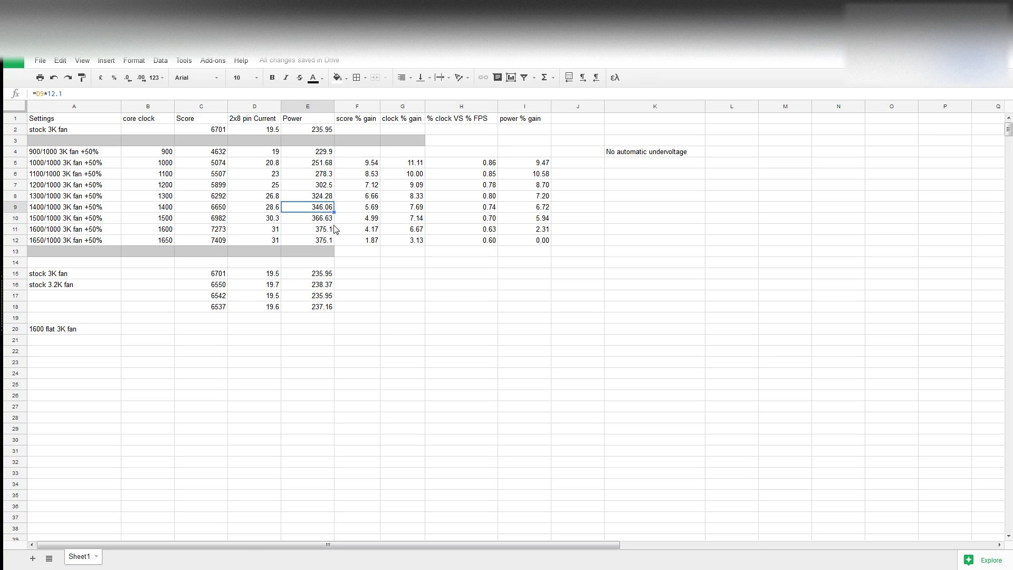
{"action": "key", "text": "Down"}
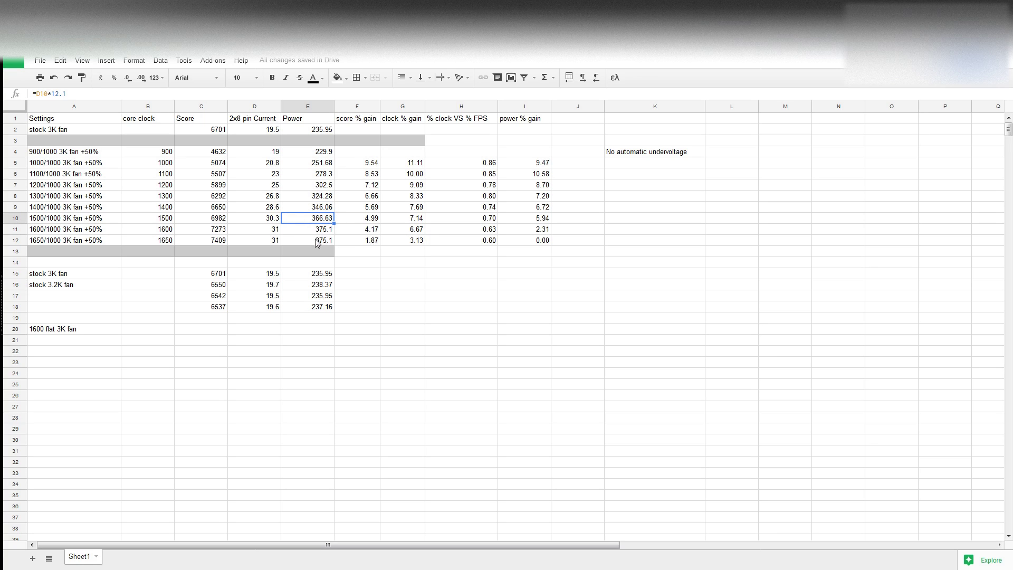
{"action": "key", "text": "Down"}
{"action": "key", "text": "Down"}
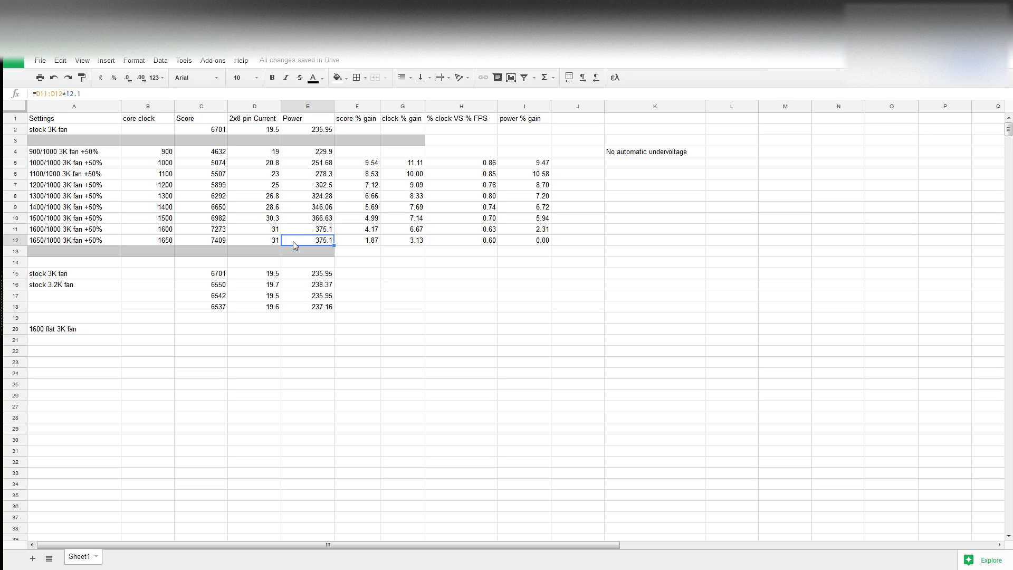
Inspect the score % gain and clock % gain formulas for the 1000 MHz run in row 5
{"action": "left_click", "coordinate": [376, 165]}
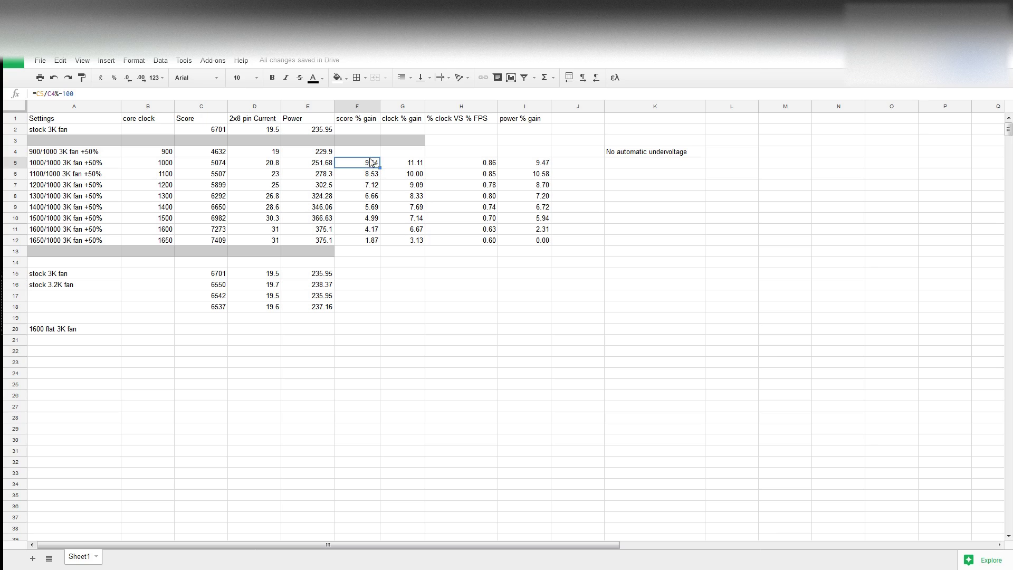
{"action": "left_click", "coordinate": [404, 119]}
{"action": "left_click", "coordinate": [405, 165]}
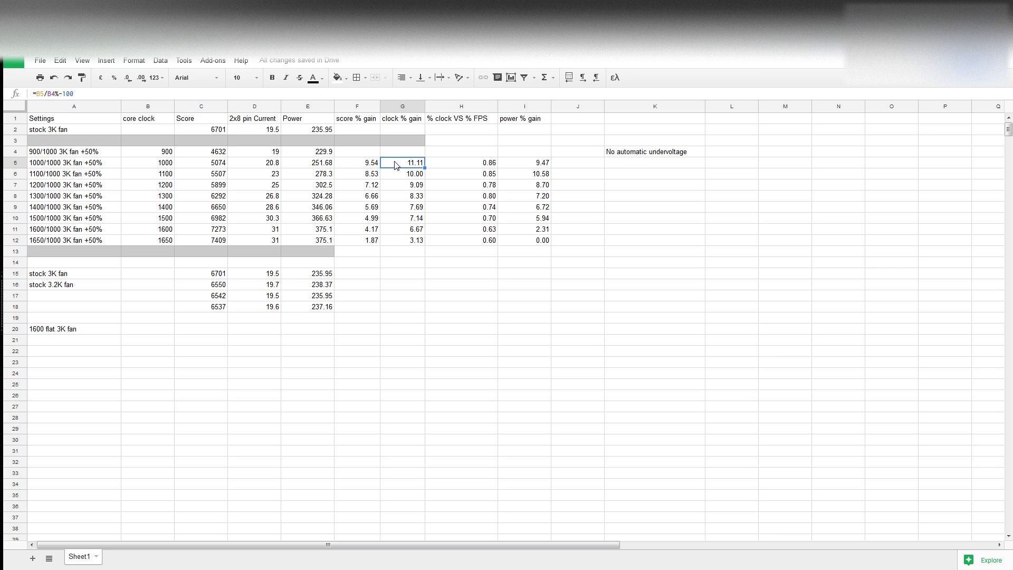
Inspect the % clock VS % FPS formulas for the 1000 MHz to 1400 MHz runs alongside the clock % gain in row 5
{"action": "left_click", "coordinate": [485, 164]}
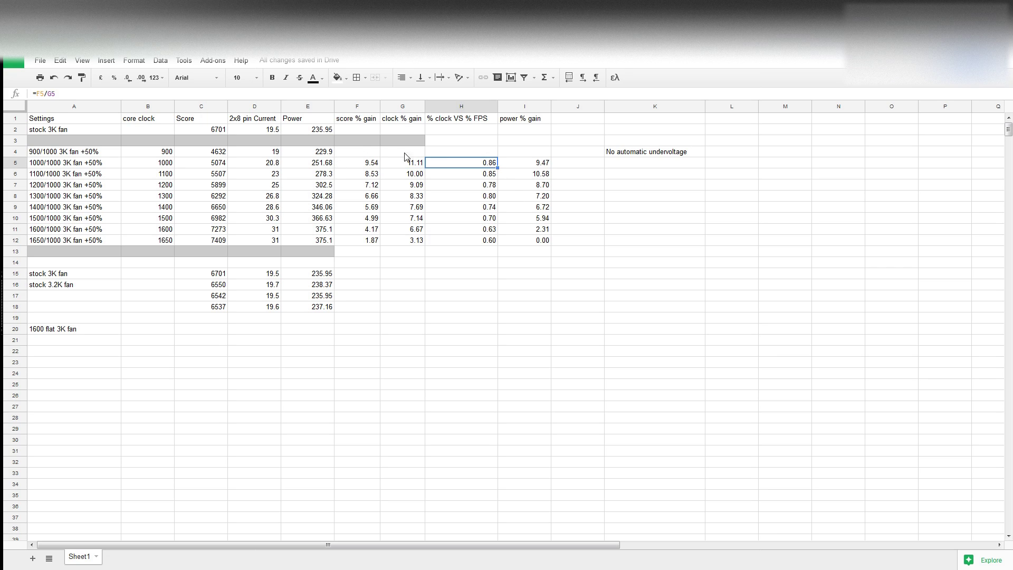
{"action": "left_click", "coordinate": [418, 166]}
{"action": "left_click", "coordinate": [488, 166]}
{"action": "left_click", "coordinate": [495, 177]}
{"action": "left_click", "coordinate": [496, 187]}
{"action": "left_click", "coordinate": [496, 197]}
{"action": "left_click", "coordinate": [499, 207]}
Compare the % clock VS % FPS ratios of the successive runs from 1100 MHz up to 1650 MHz
{"action": "left_click", "coordinate": [482, 185]}
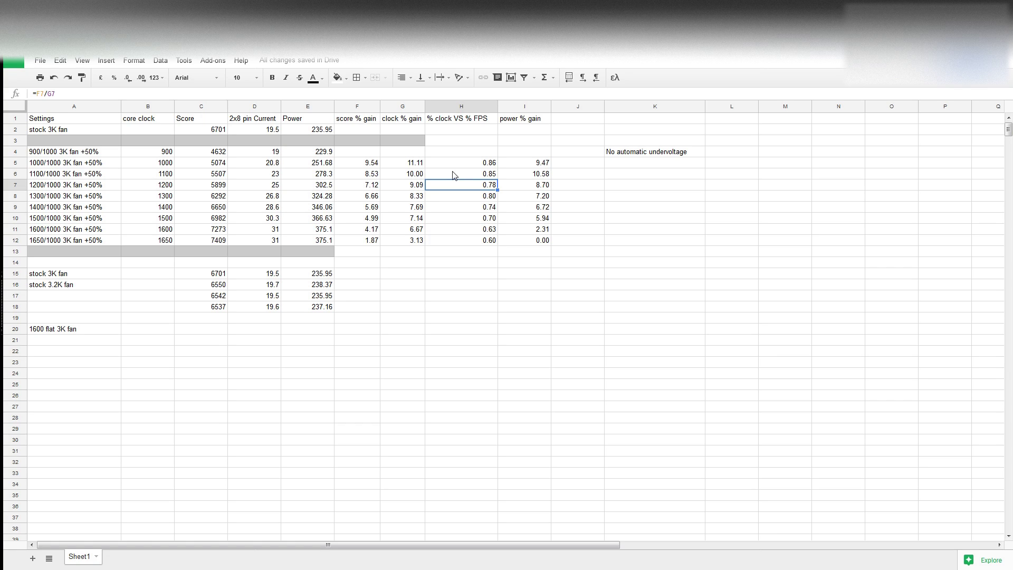
{"action": "left_click", "coordinate": [486, 174]}
{"action": "left_click", "coordinate": [493, 187]}
{"action": "left_click", "coordinate": [497, 198]}
{"action": "left_click", "coordinate": [496, 210]}
{"action": "left_click", "coordinate": [496, 217]}
{"action": "left_click", "coordinate": [496, 241]}
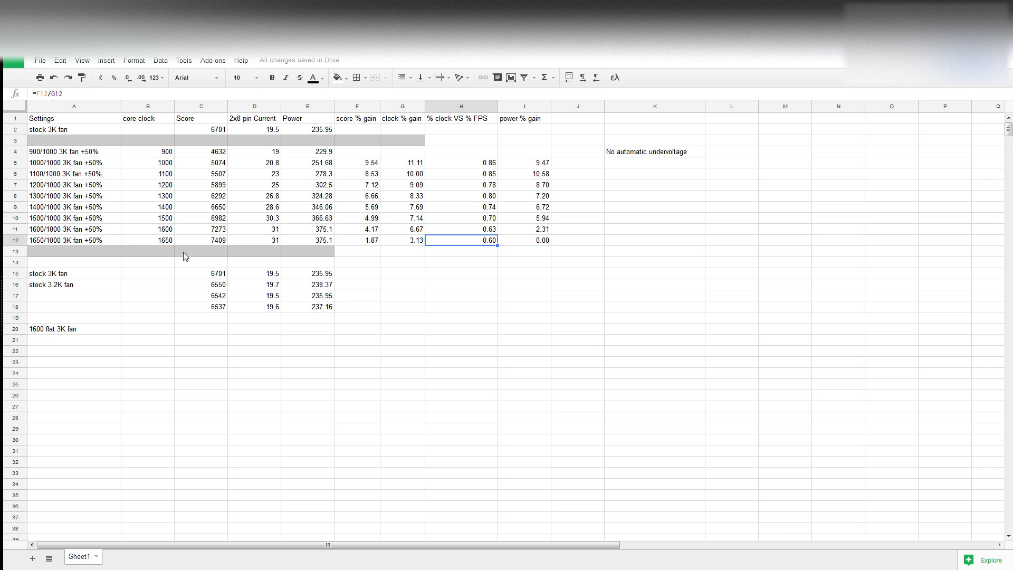
{"action": "left_click", "coordinate": [46, 229]}
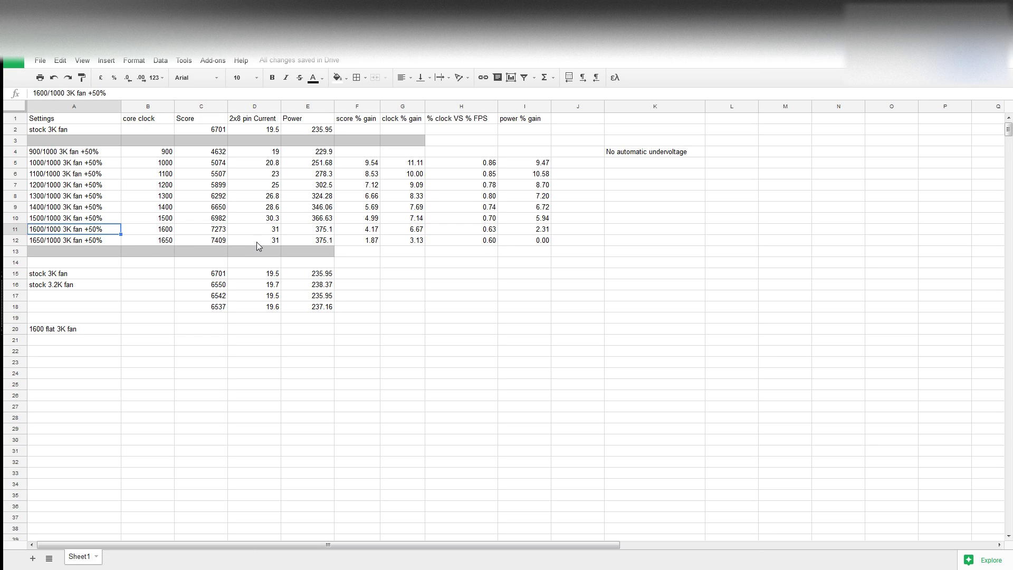
{"action": "left_click", "coordinate": [493, 242]}
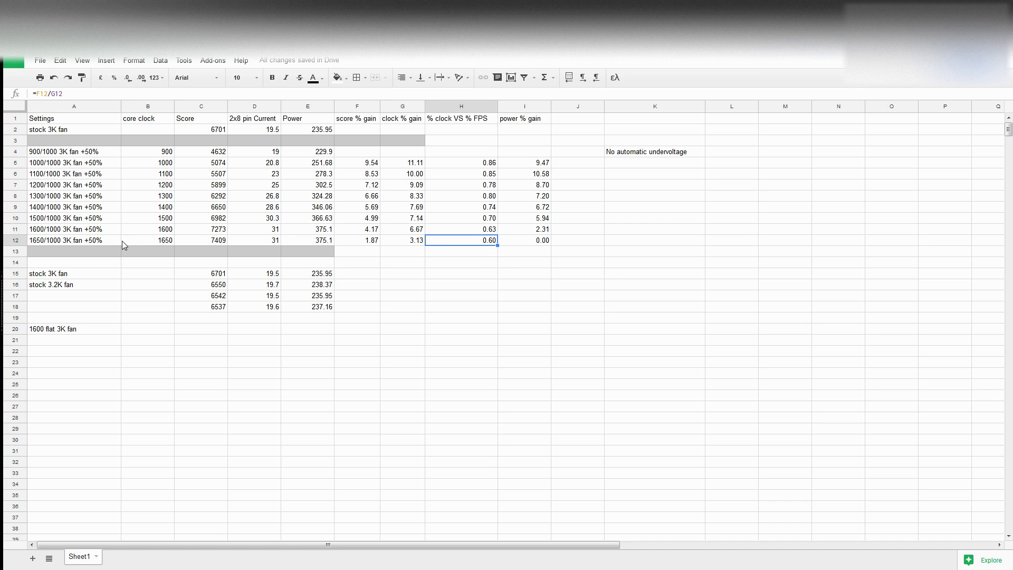
Compare the settings of the 1600 MHz and 1650 MHz runs and examine the current and Power cells in row 12
{"action": "left_click", "coordinate": [319, 244]}
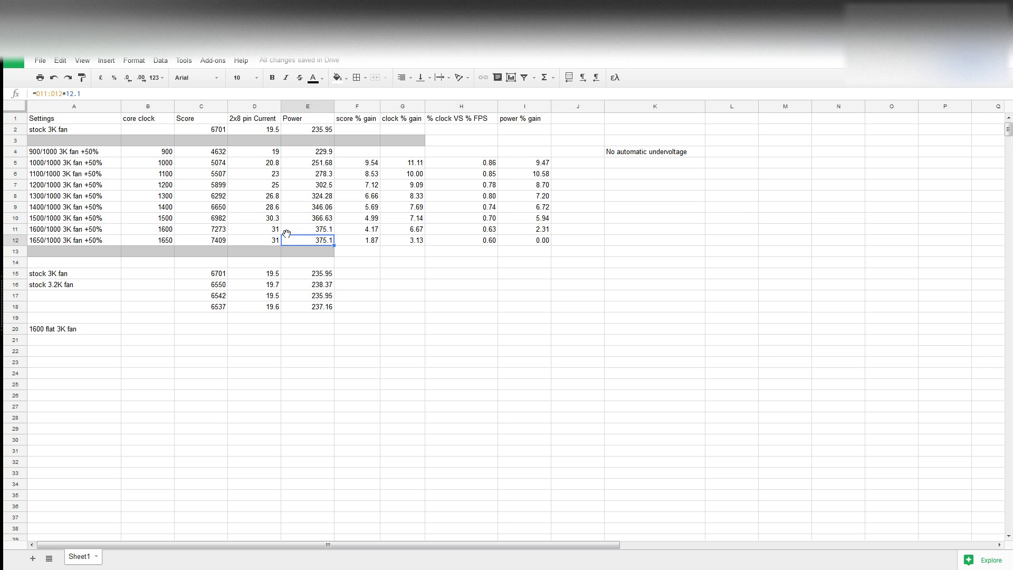
{"action": "left_click", "coordinate": [252, 240]}
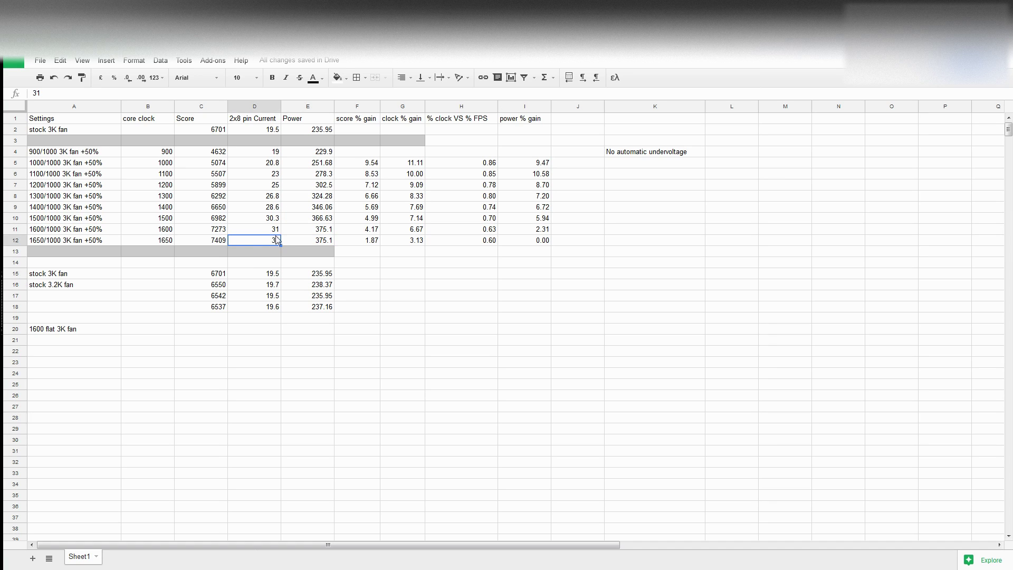
{"action": "key", "text": "Right"}
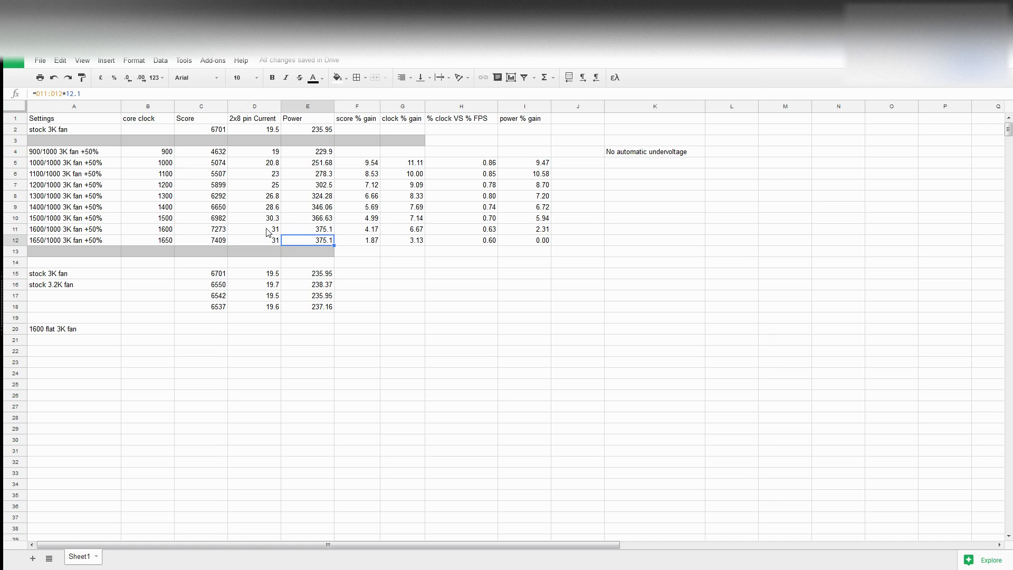
{"action": "left_click", "coordinate": [77, 232]}
{"action": "left_click", "coordinate": [67, 241]}
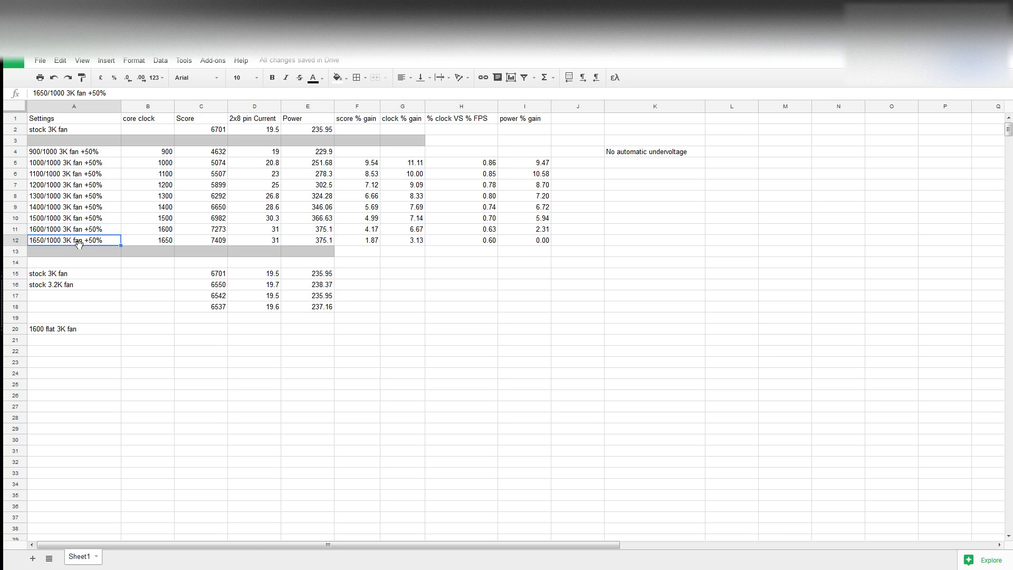
{"action": "key", "text": "Up"}
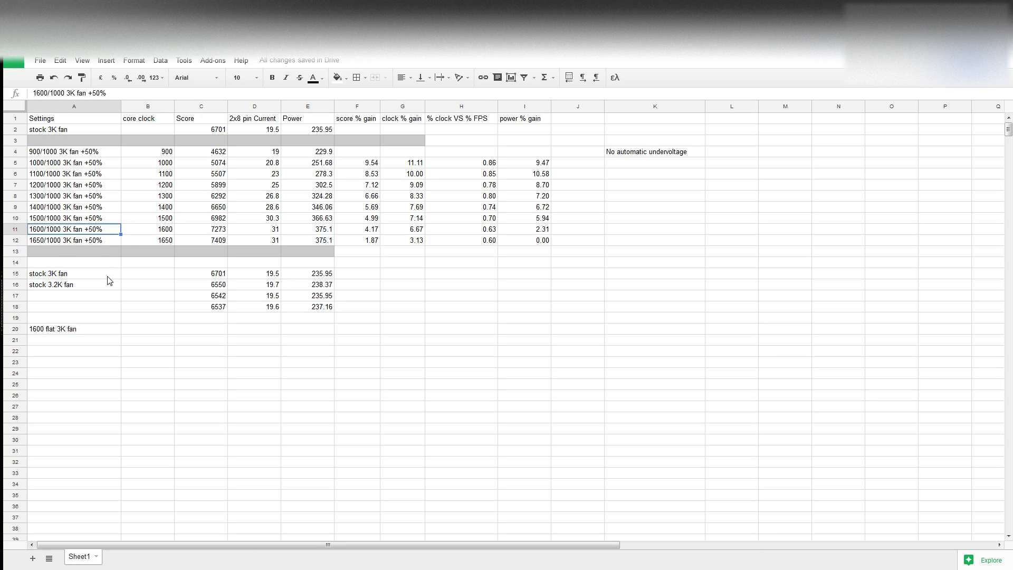
{"action": "left_click", "coordinate": [97, 242]}
{"action": "key", "text": "Right"}
{"action": "key", "text": "Right"}
{"action": "key", "text": "Right"}
{"action": "key", "text": "Right"}
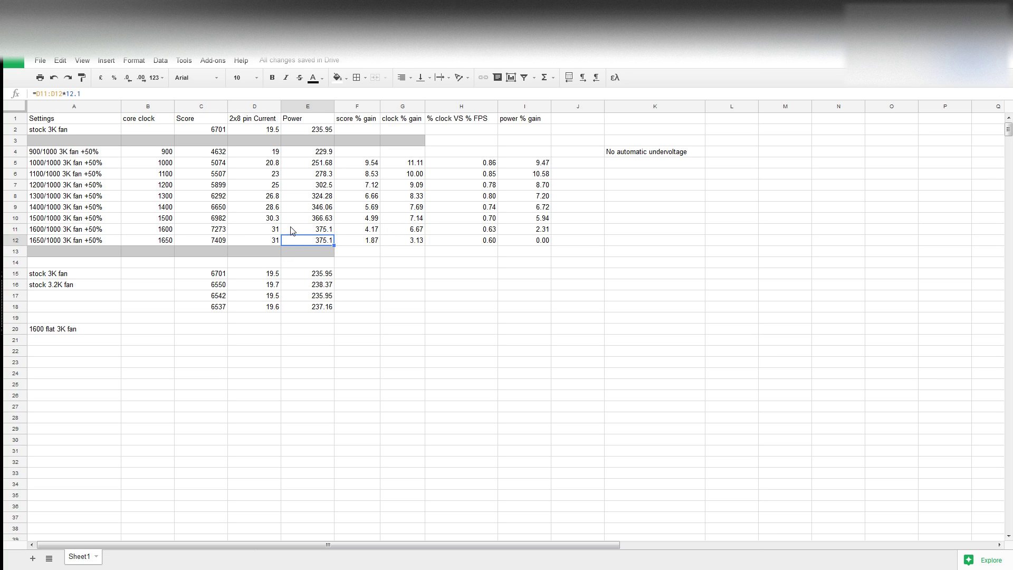
{"action": "left_click", "coordinate": [67, 244]}
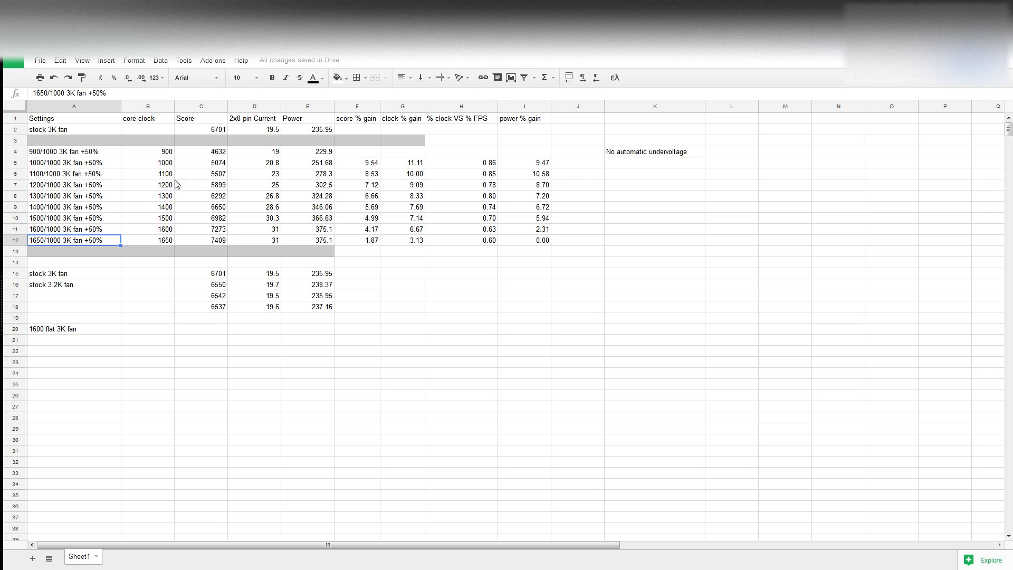
Compare the 1400 MHz run's score with the score of the first stock 3.2K fan run
{"action": "left_click", "coordinate": [211, 151]}
{"action": "left_click", "coordinate": [224, 211]}
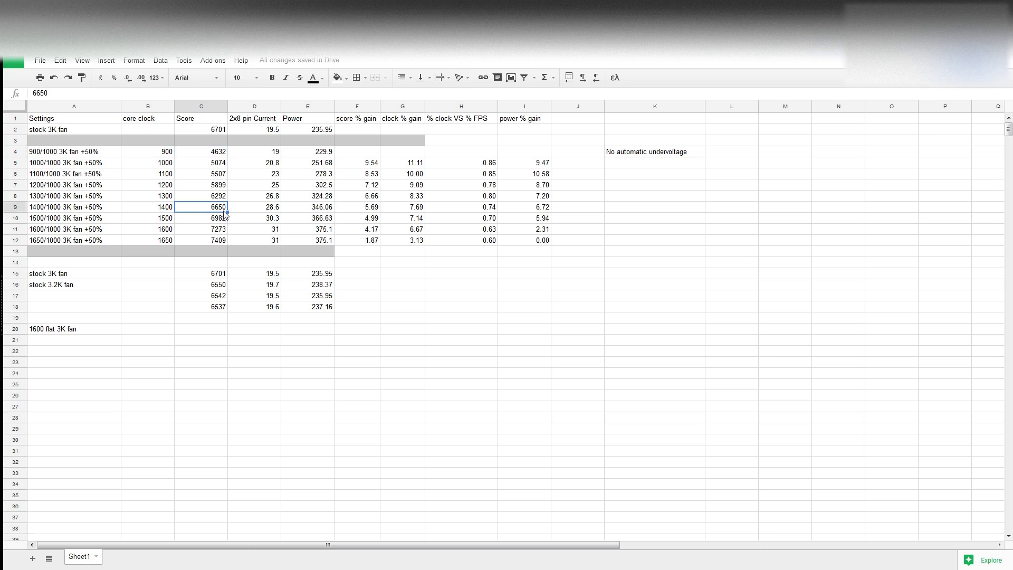
{"action": "left_click", "coordinate": [55, 211]}
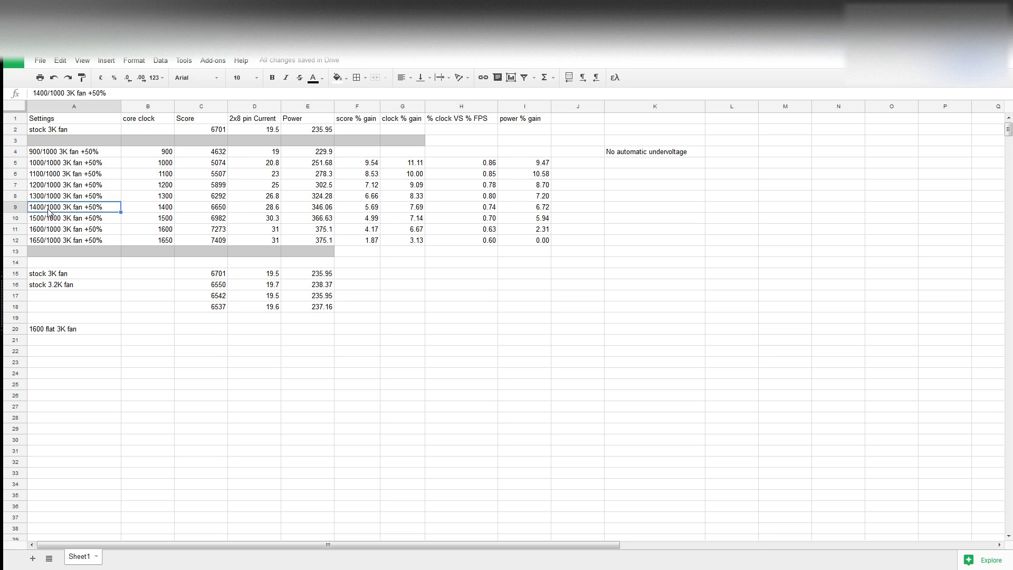
{"action": "left_click", "coordinate": [217, 209]}
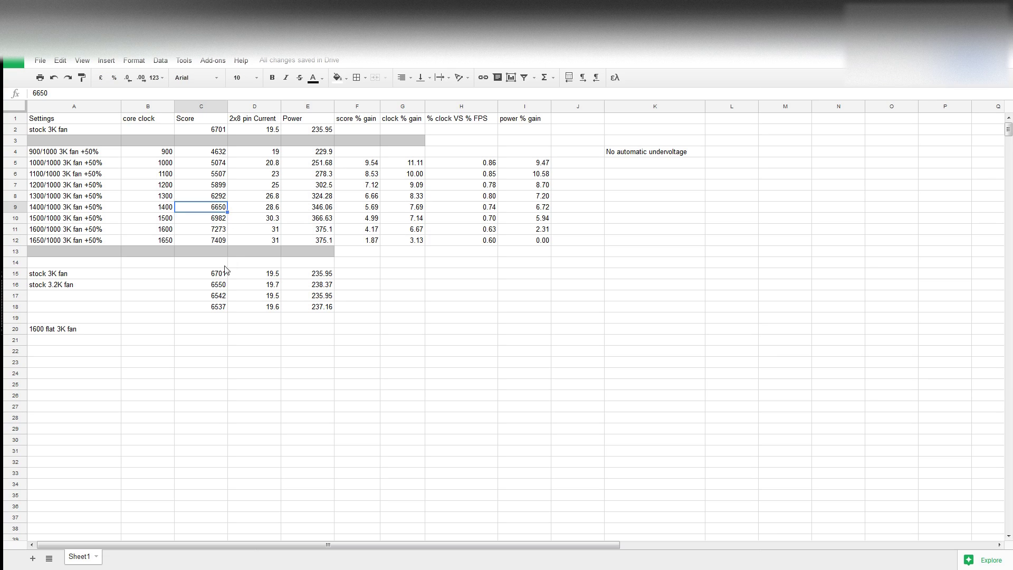
{"action": "left_click", "coordinate": [78, 285]}
{"action": "left_click", "coordinate": [223, 289]}
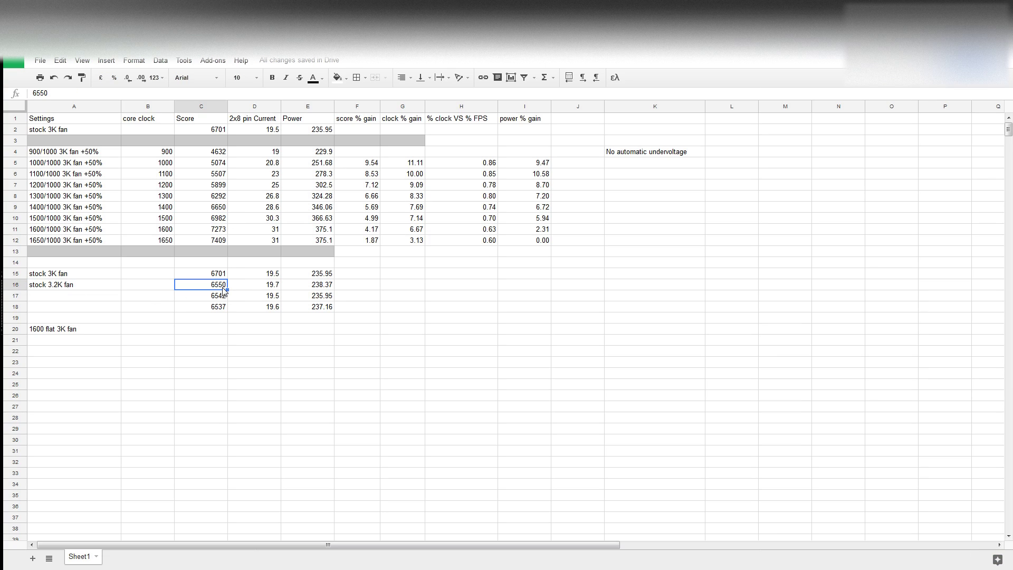
Compare the stock 3K fan score in row 2 with the stock 3.2K fan scores in rows 16 to 18
{"action": "left_click", "coordinate": [215, 130]}
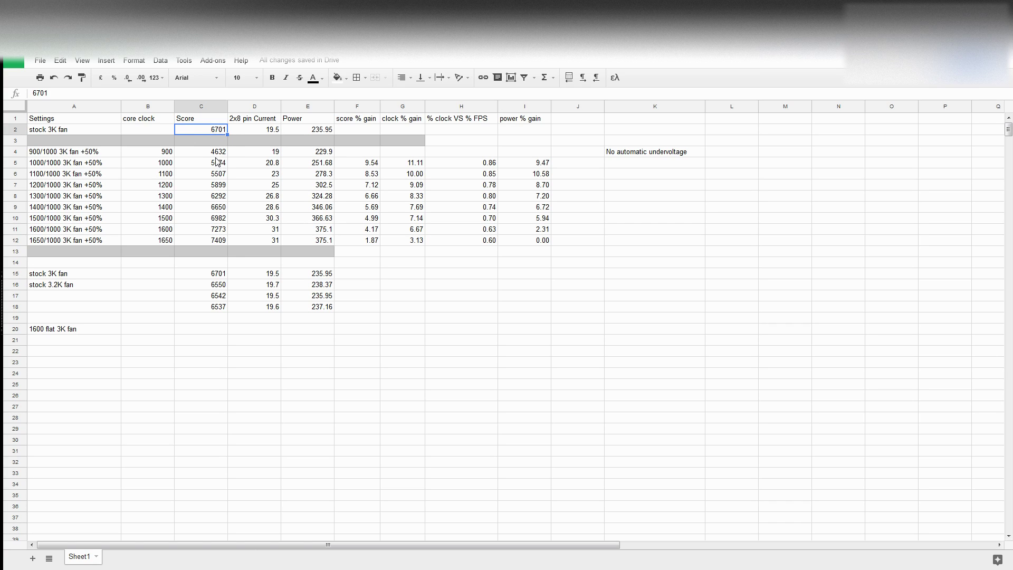
{"action": "left_click", "coordinate": [50, 290]}
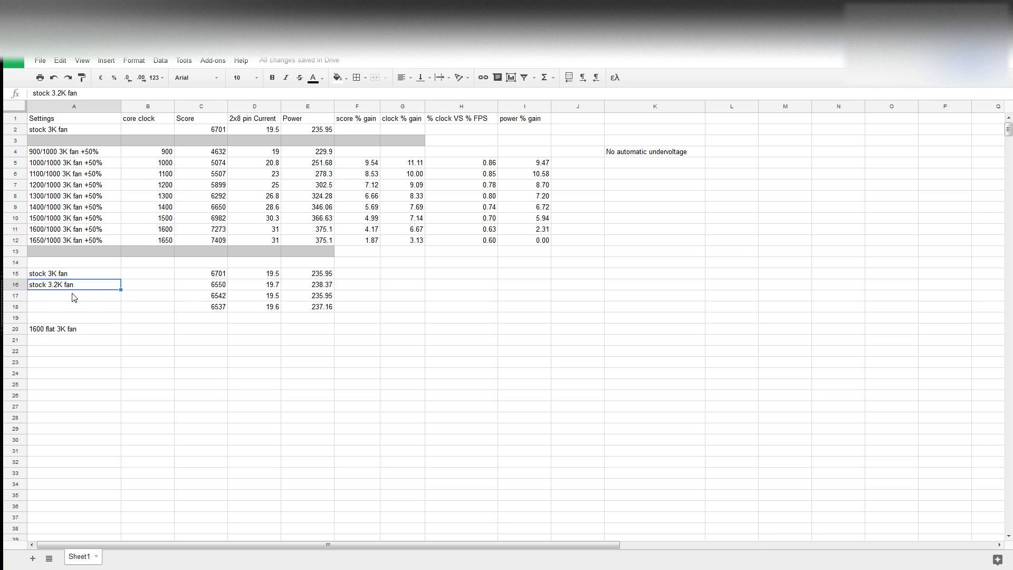
{"action": "left_click", "coordinate": [222, 288]}
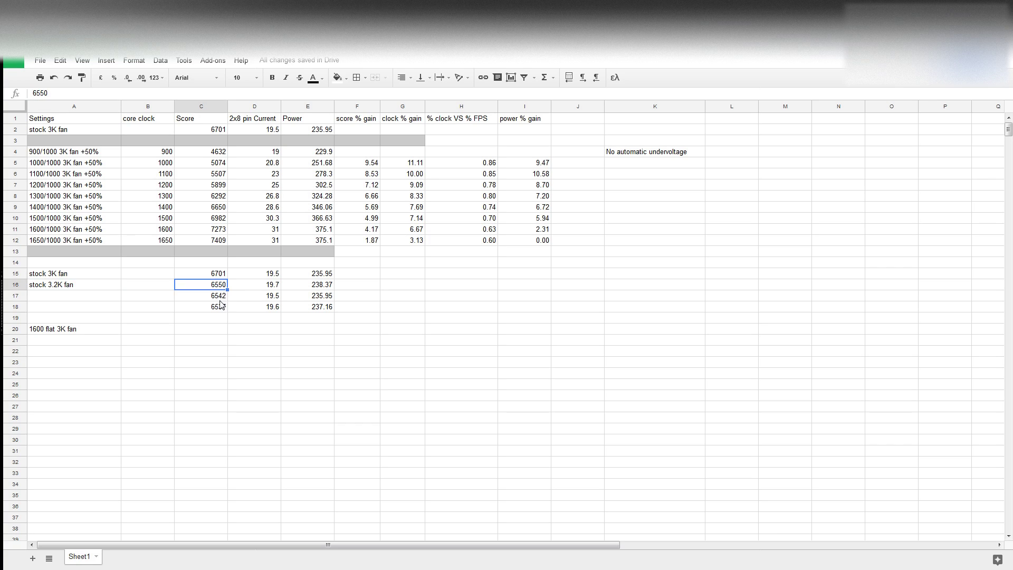
{"action": "left_click", "coordinate": [222, 297]}
{"action": "left_click", "coordinate": [221, 308]}
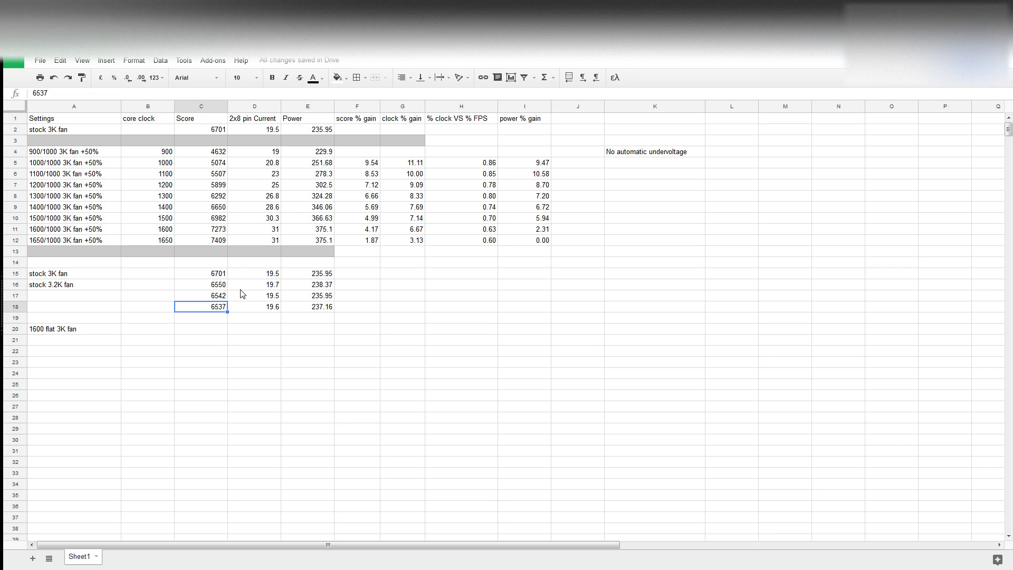
Examine the 2x8 pin current and score cells of the stock runs in rows 15 to 18
{"action": "left_click", "coordinate": [278, 276]}
{"action": "left_click", "coordinate": [42, 164]}
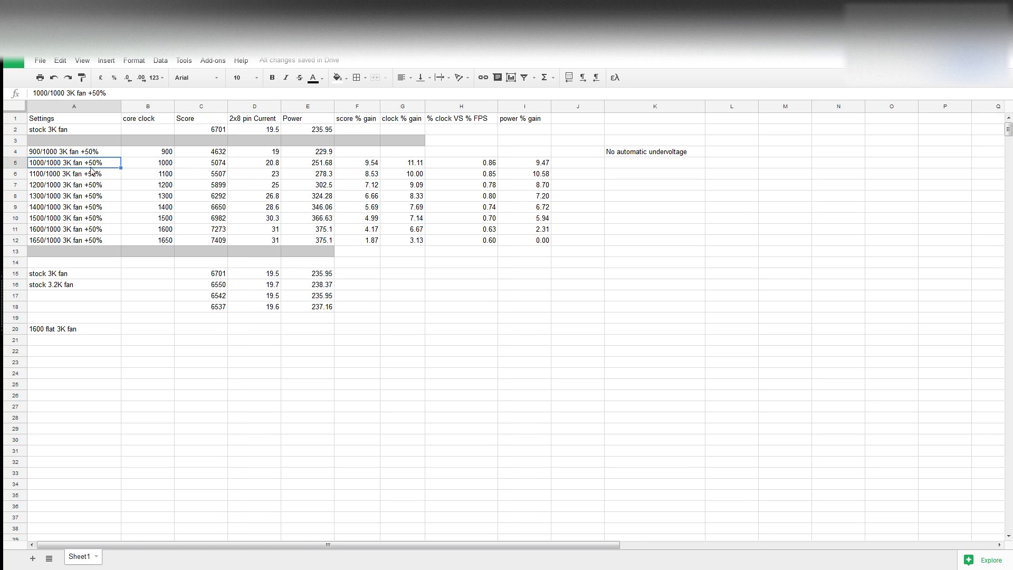
{"action": "left_click", "coordinate": [277, 274]}
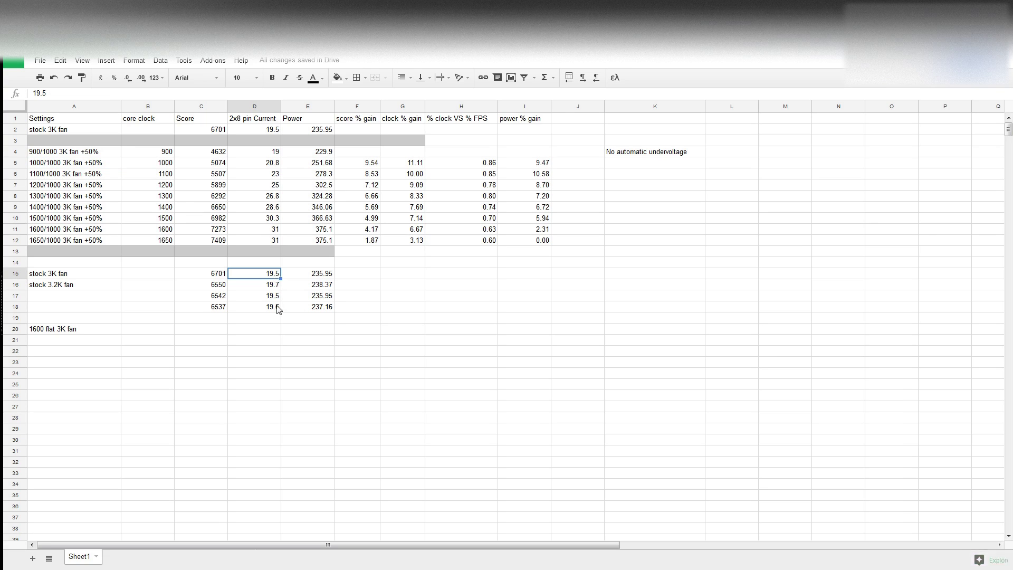
{"action": "left_click", "coordinate": [205, 288]}
{"action": "left_click", "coordinate": [213, 310]}
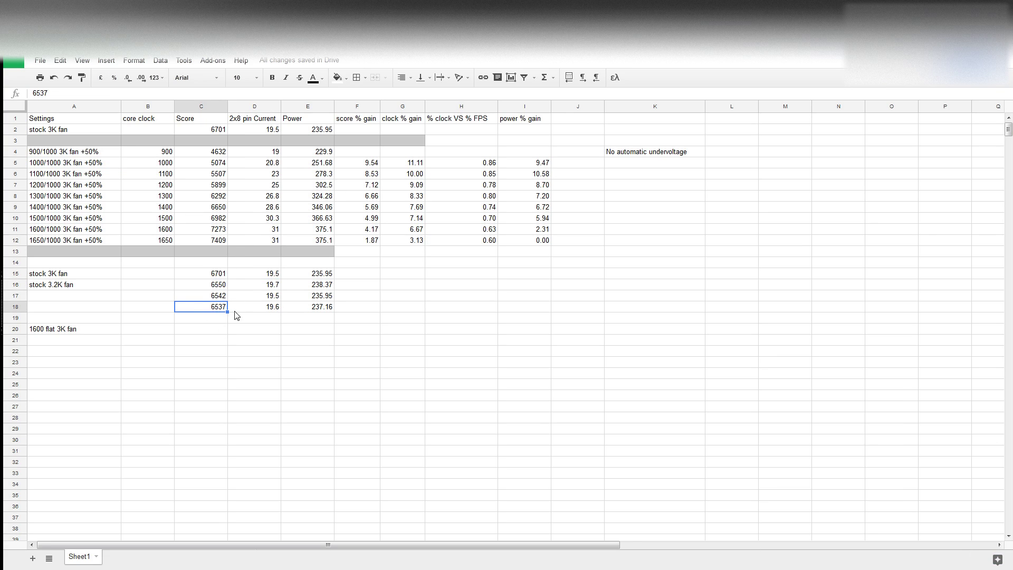
{"action": "left_click", "coordinate": [271, 273]}
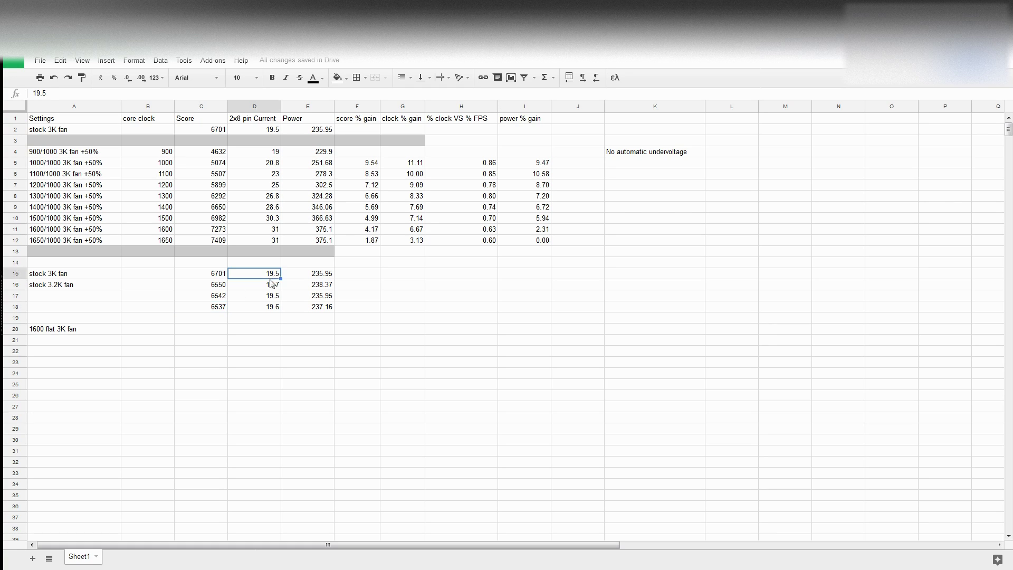
{"action": "left_click", "coordinate": [273, 308]}
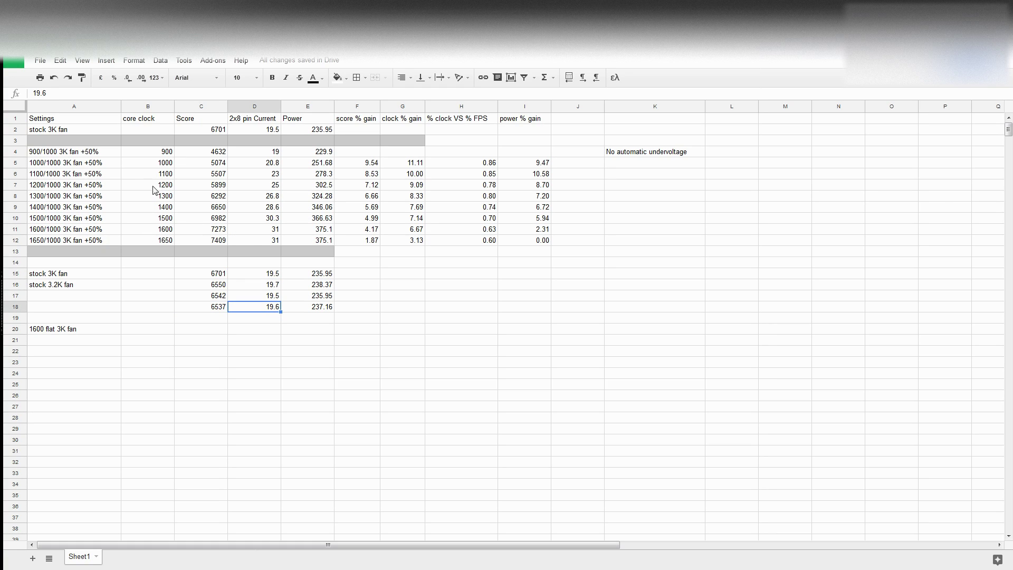
Compare the fixed-clock runs between 1300 MHz and 1650 MHz with the stock 3.2K fan scores in rows 16 to 18
{"action": "left_click", "coordinate": [221, 195]}
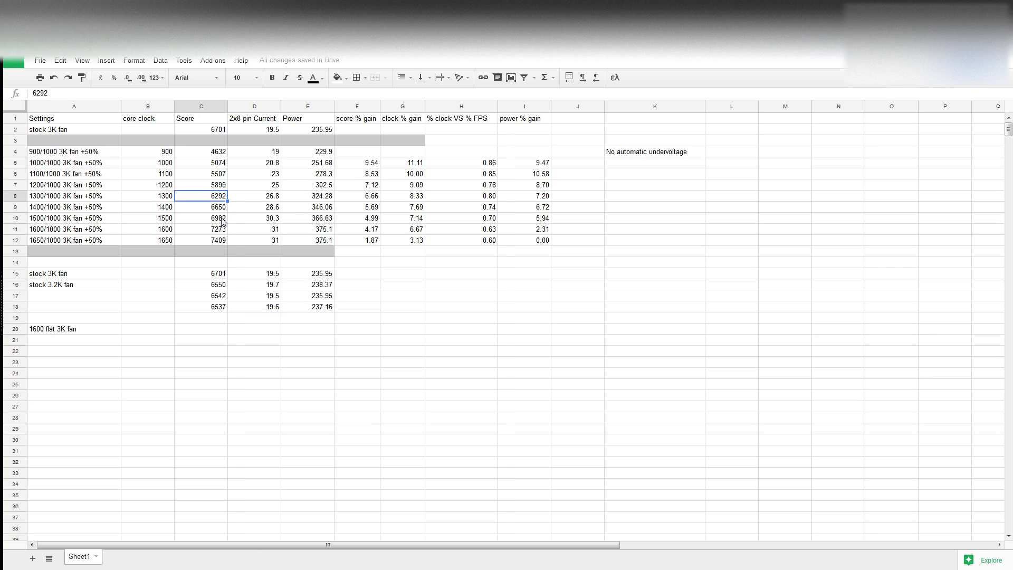
{"action": "left_click", "coordinate": [98, 241]}
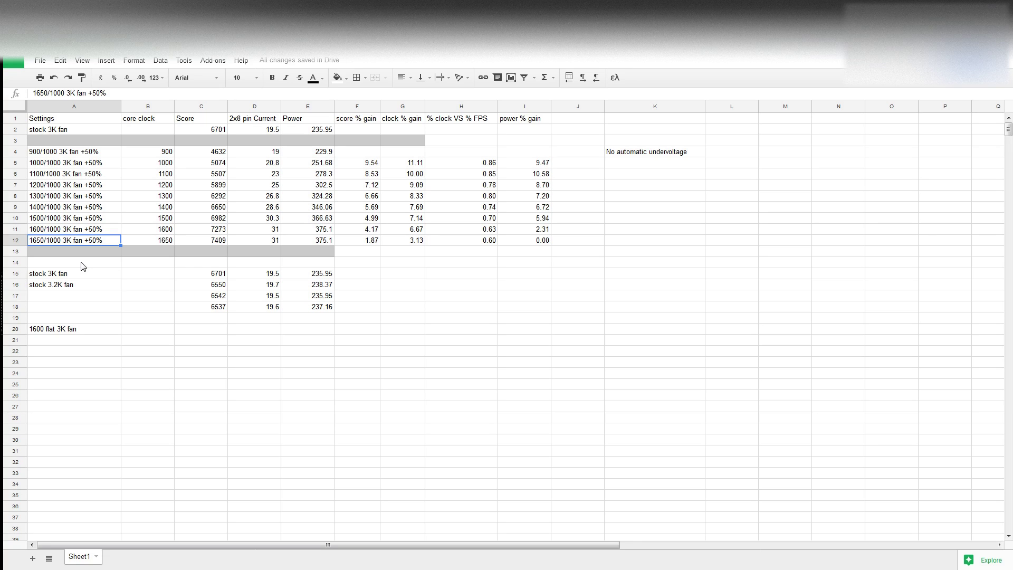
{"action": "left_click", "coordinate": [217, 307]}
{"action": "left_click", "coordinate": [216, 279]}
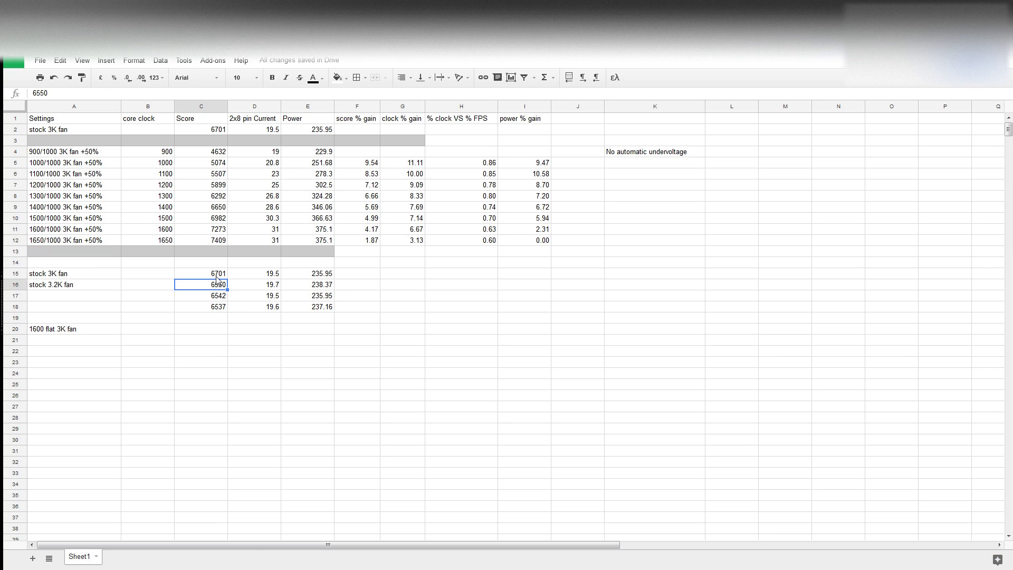
{"action": "left_click", "coordinate": [212, 307]}
{"action": "left_click", "coordinate": [45, 209]}
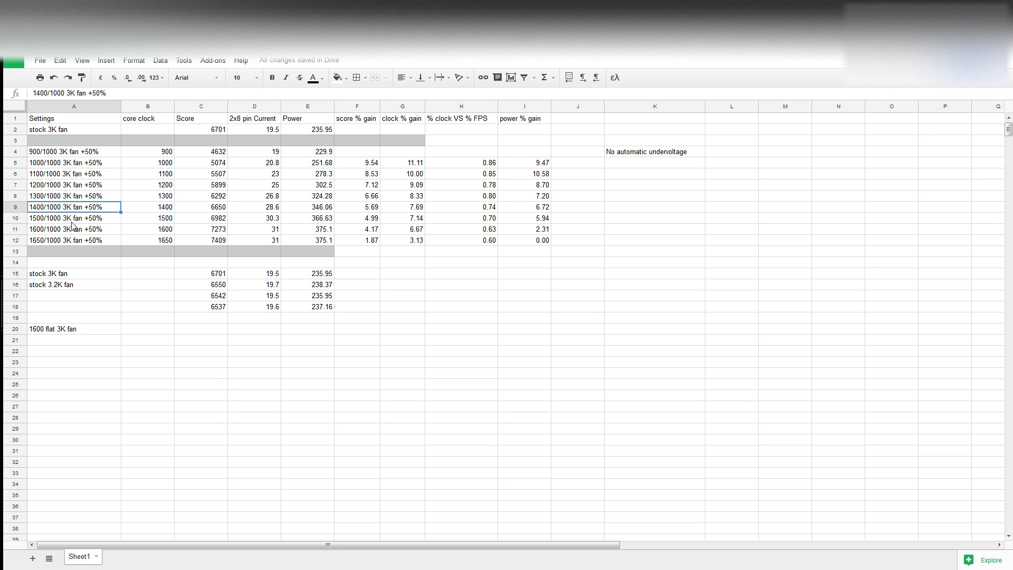
Review the 2x8 pin current readings of the stock runs, going through D18 up to D15
{"action": "left_click", "coordinate": [253, 308]}
{"action": "key", "text": "Up"}
{"action": "key", "text": "Up"}
{"action": "key", "text": "Up"}
{"action": "left_click", "coordinate": [263, 309]}
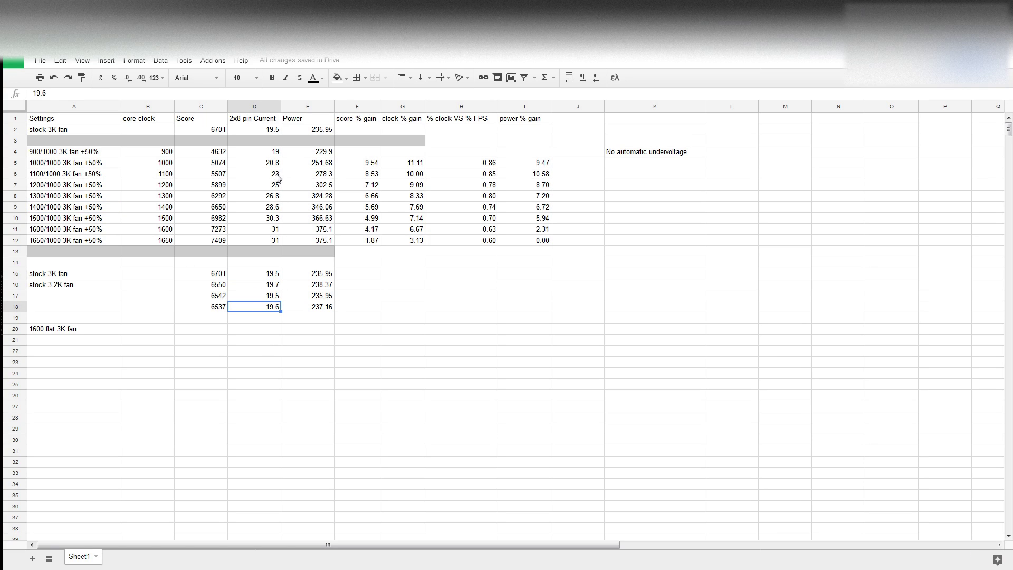
Inspect the Power formulas in E11 and E12 and the 1650 MHz run's score gain and % clock VS % FPS formulas
{"action": "left_click", "coordinate": [75, 241]}
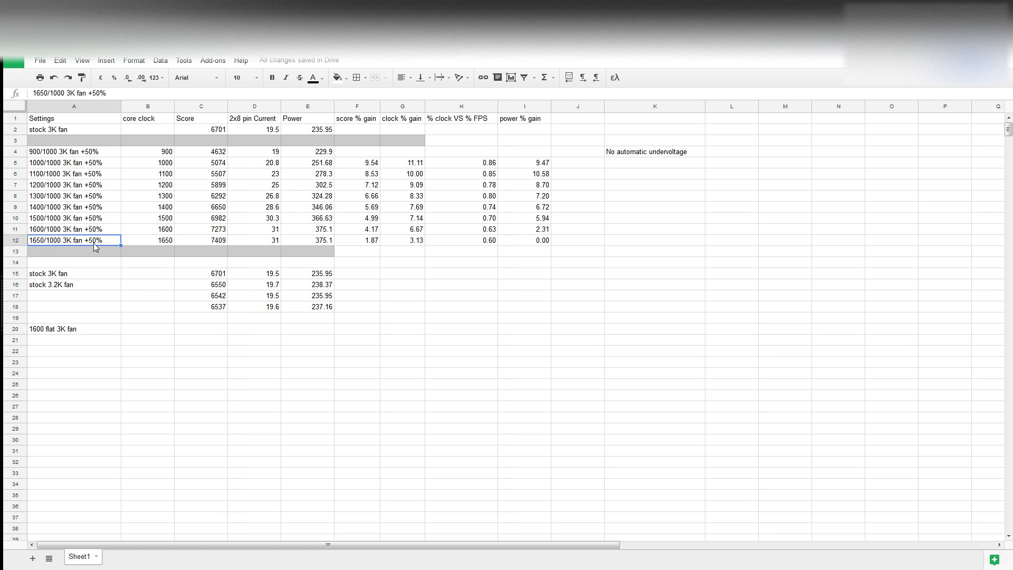
{"action": "left_click", "coordinate": [327, 230]}
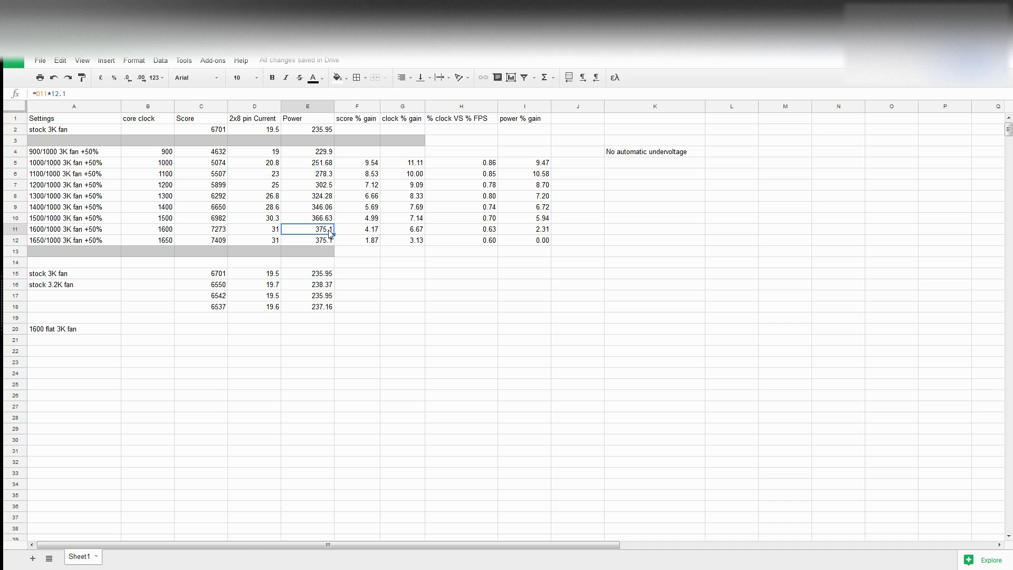
{"action": "left_click", "coordinate": [332, 241]}
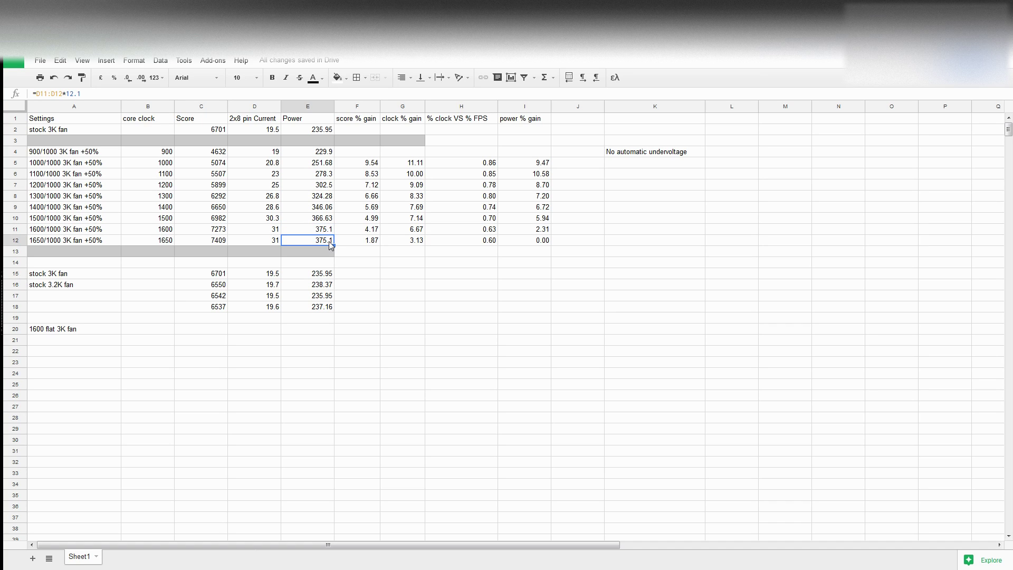
{"action": "left_click", "coordinate": [488, 242]}
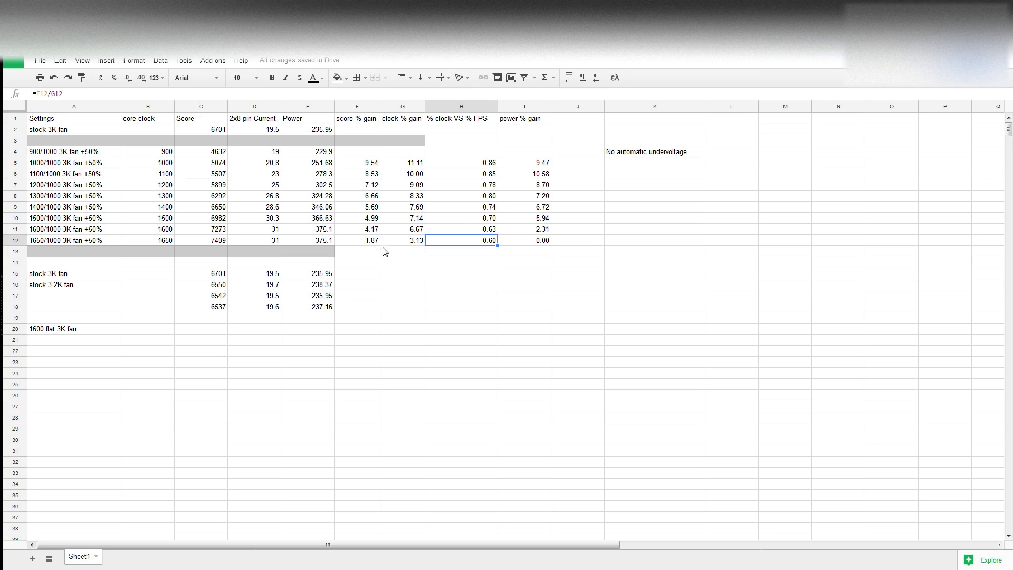
{"action": "left_click", "coordinate": [366, 242]}
{"action": "left_click", "coordinate": [489, 238]}
{"action": "left_click", "coordinate": [315, 242]}
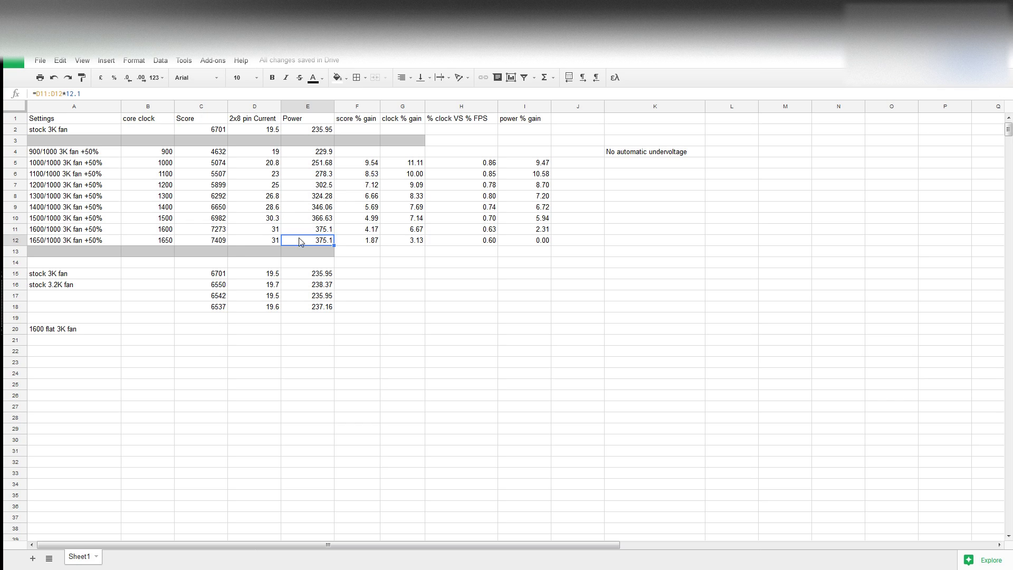
Compare the 1650 MHz run's score and Power with the Power cells of the 900 MHz and 1600 MHz runs
{"action": "left_click", "coordinate": [219, 241]}
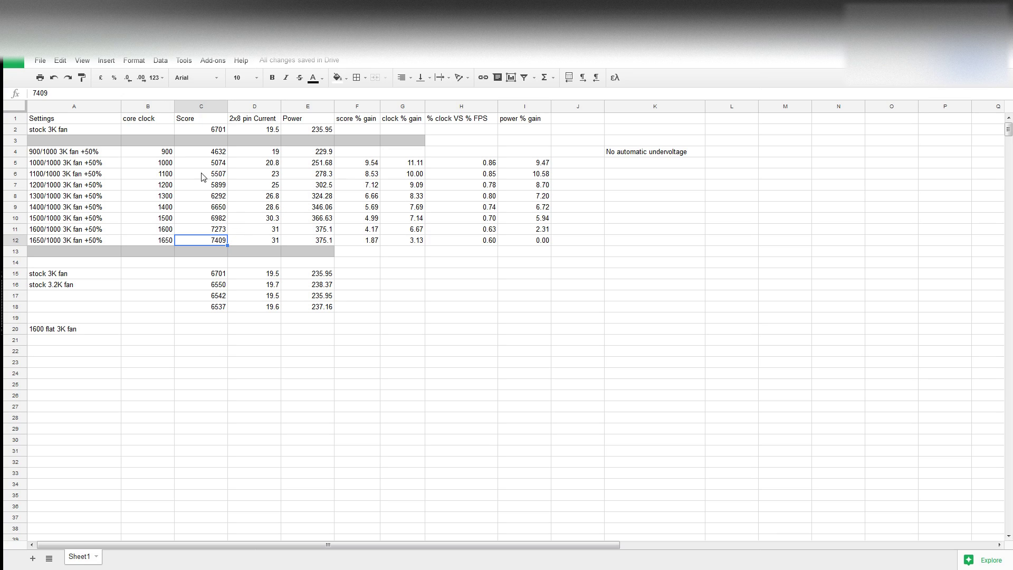
{"action": "left_click", "coordinate": [340, 154]}
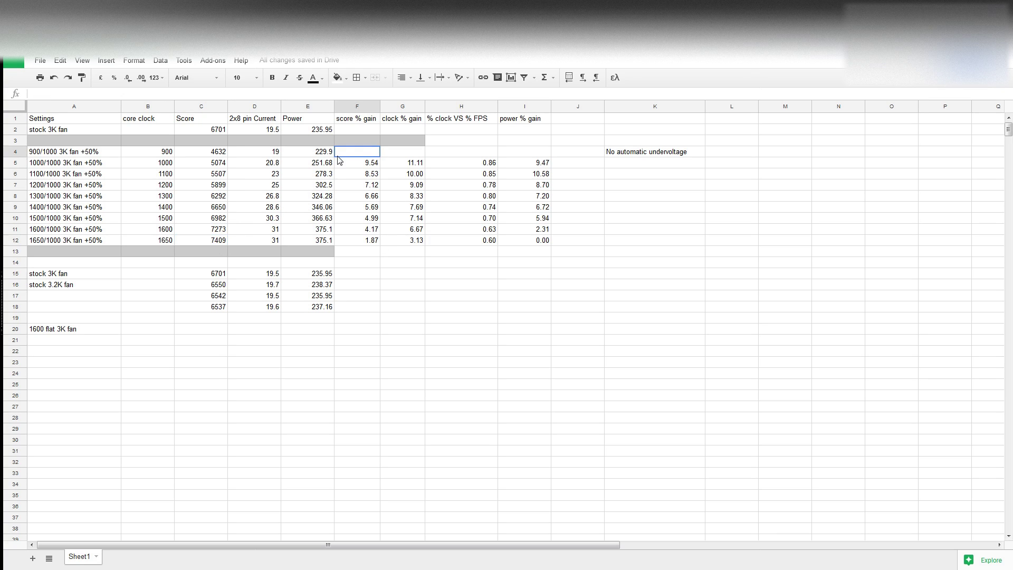
{"action": "left_click", "coordinate": [320, 155]}
{"action": "left_click", "coordinate": [315, 241]}
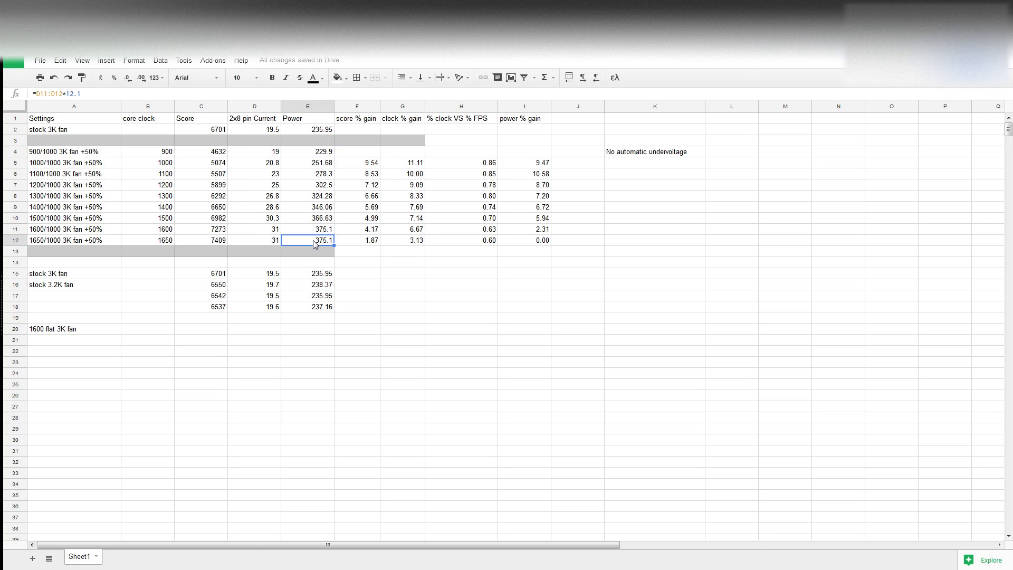
{"action": "left_click", "coordinate": [314, 230]}
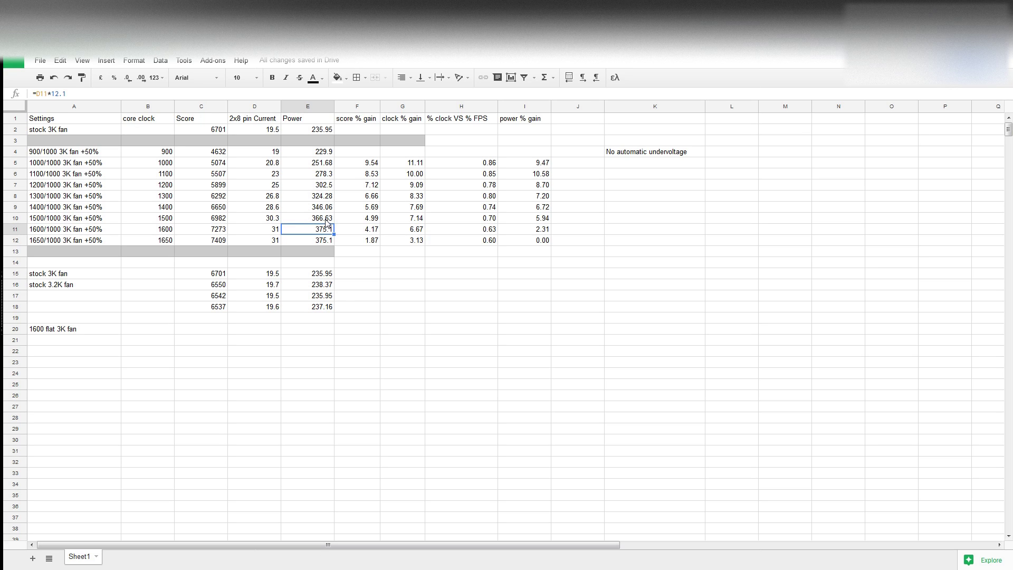
{"action": "key", "text": "Down"}
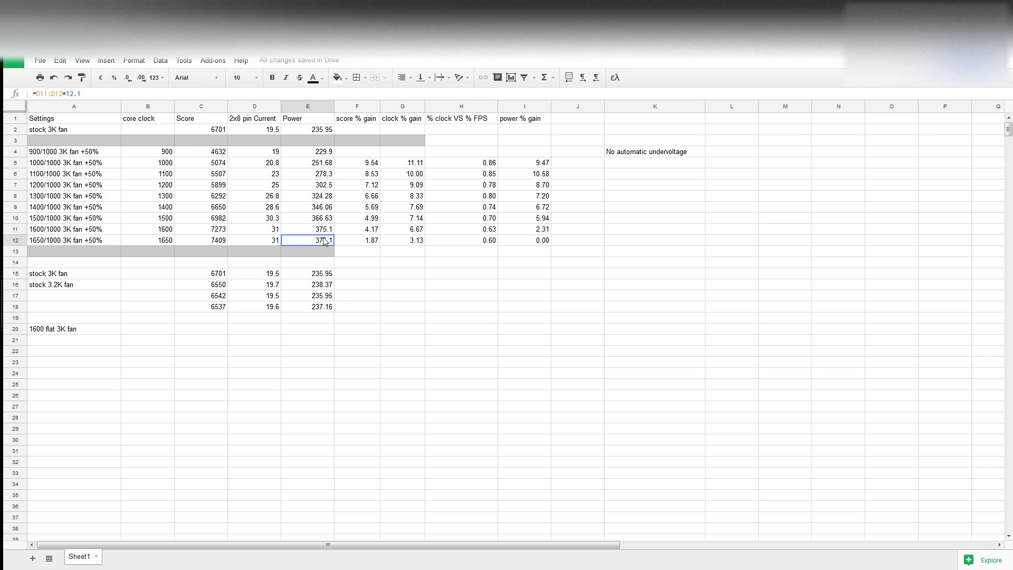
Compare the 2x8 pin current of the 1600 MHz and 1650 MHz runs in D11 and D12
{"action": "left_click", "coordinate": [250, 237]}
{"action": "left_click", "coordinate": [224, 238]}
{"action": "left_click", "coordinate": [162, 241]}
{"action": "left_click", "coordinate": [248, 243]}
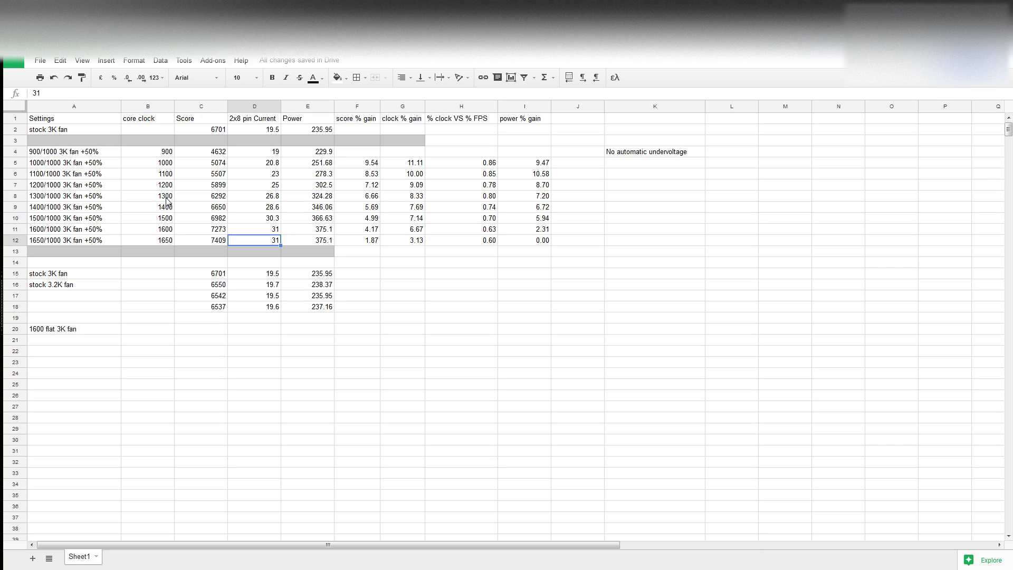
{"action": "key", "text": "Up"}
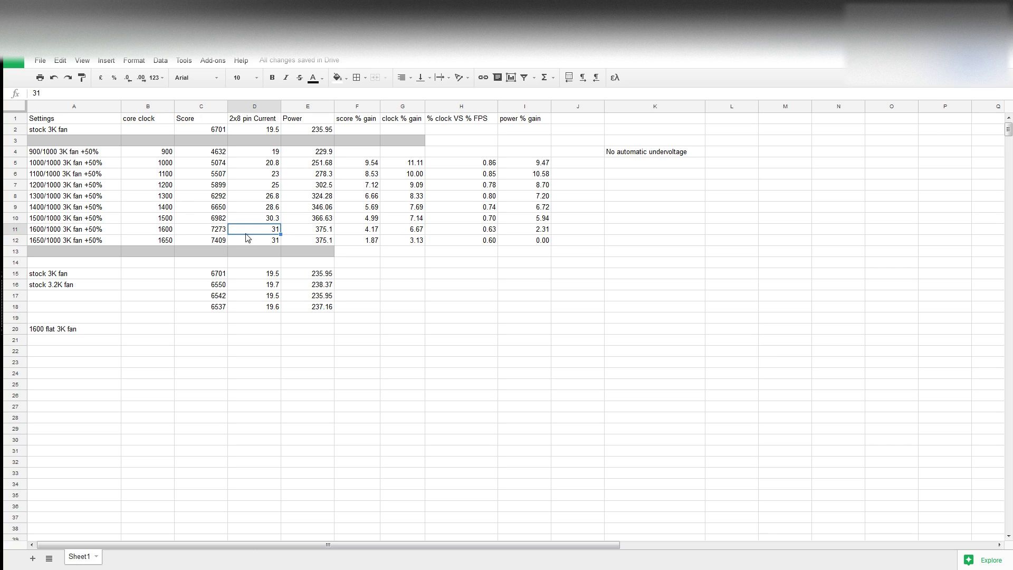
{"action": "key", "text": "Down"}
{"action": "key", "text": "Up"}
{"action": "key", "text": "Down"}
{"action": "key", "text": "Up"}
{"action": "left_click", "coordinate": [254, 240]}
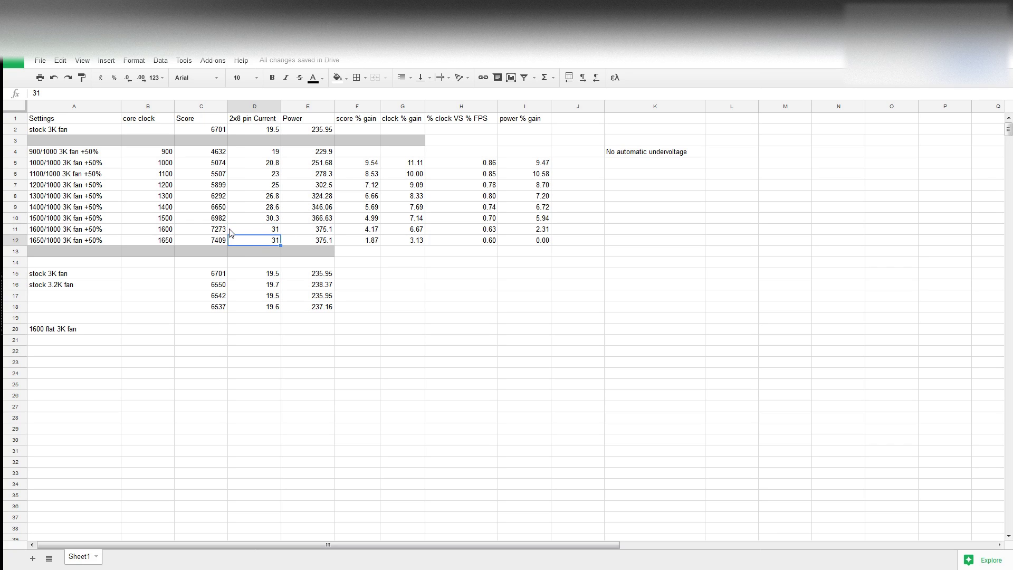
{"action": "left_click", "coordinate": [273, 232]}
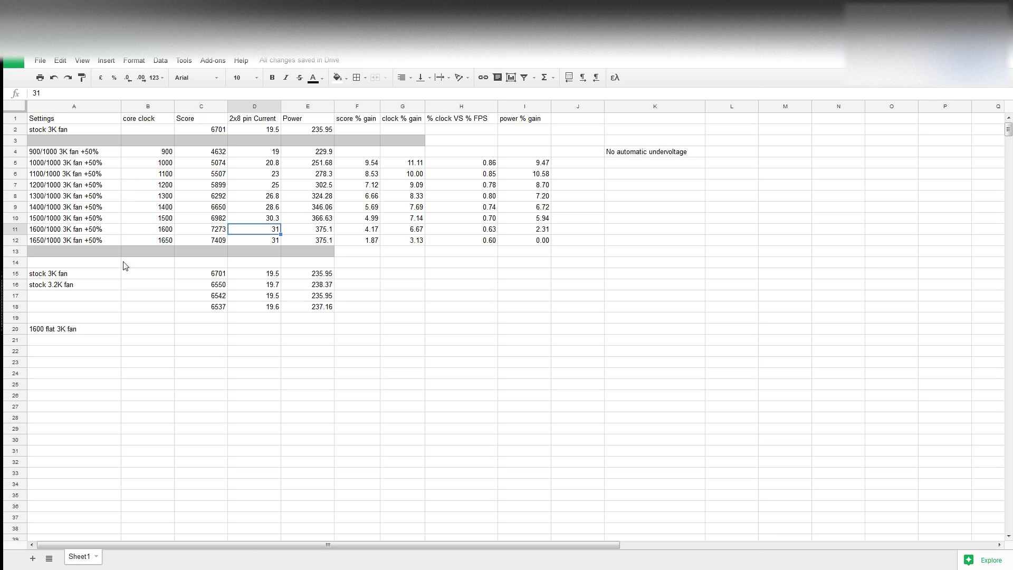
Check the 1500 MHz settings label, then relate the 1650 MHz run's Power in E12 to its core clock in B12
{"action": "left_click", "coordinate": [98, 218]}
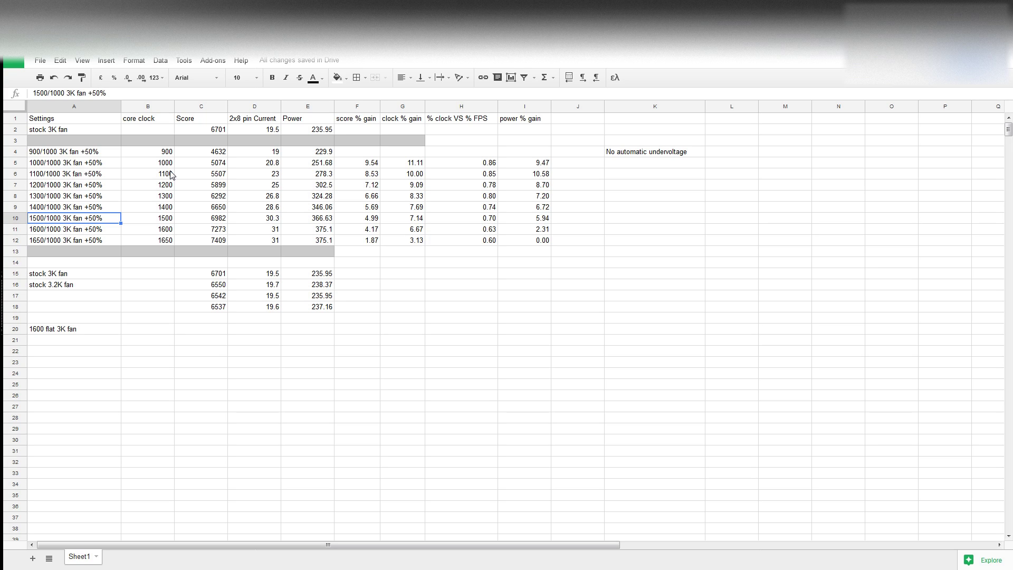
{"action": "left_click", "coordinate": [311, 242]}
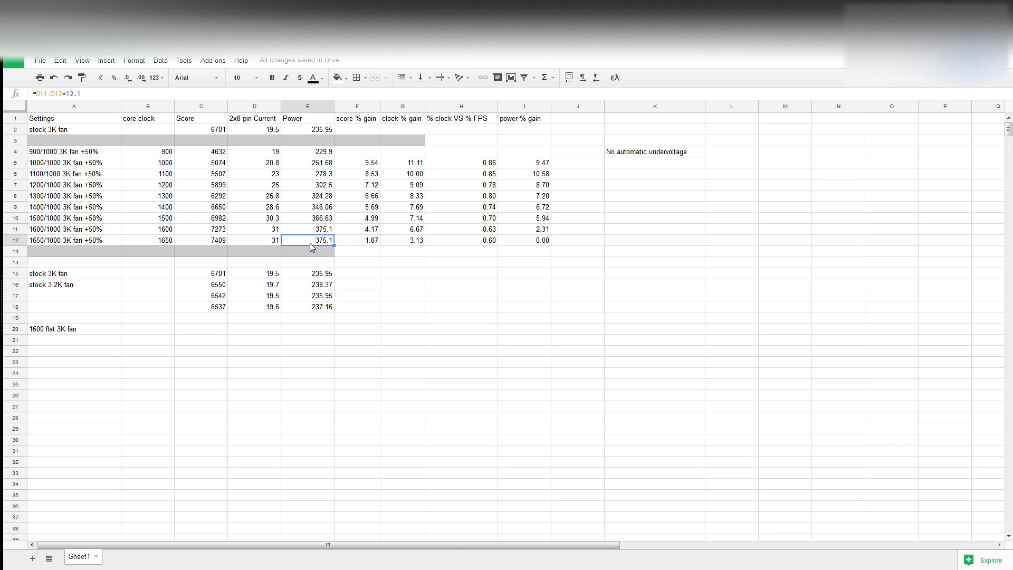
{"action": "key", "text": "Left"}
{"action": "key", "text": "Left"}
{"action": "key", "text": "Left"}
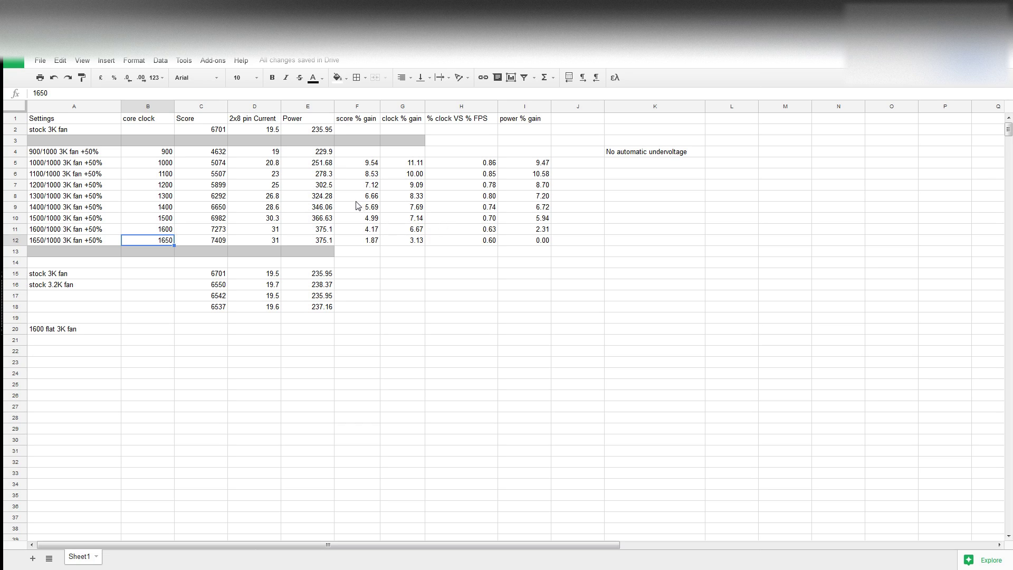
{"action": "left_click", "coordinate": [301, 241]}
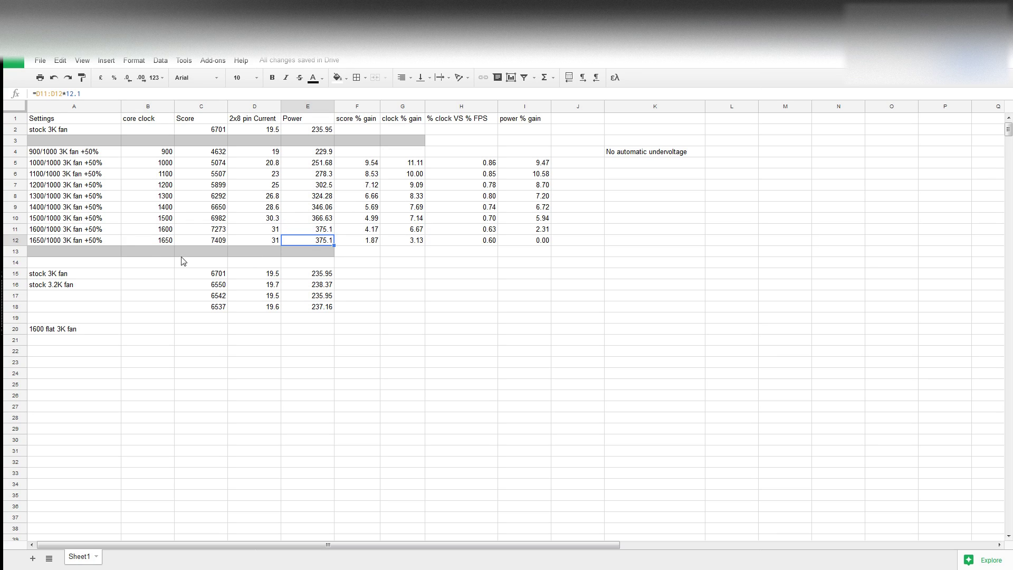
Read across the 1600 MHz and 1650 MHz rows, covering settings, core clock, score, current, Power and score % gain
{"action": "left_click", "coordinate": [88, 244]}
{"action": "key", "text": "Right"}
{"action": "key", "text": "Right"}
{"action": "key", "text": "Right"}
{"action": "key", "text": "Right"}
{"action": "key", "text": "Right"}
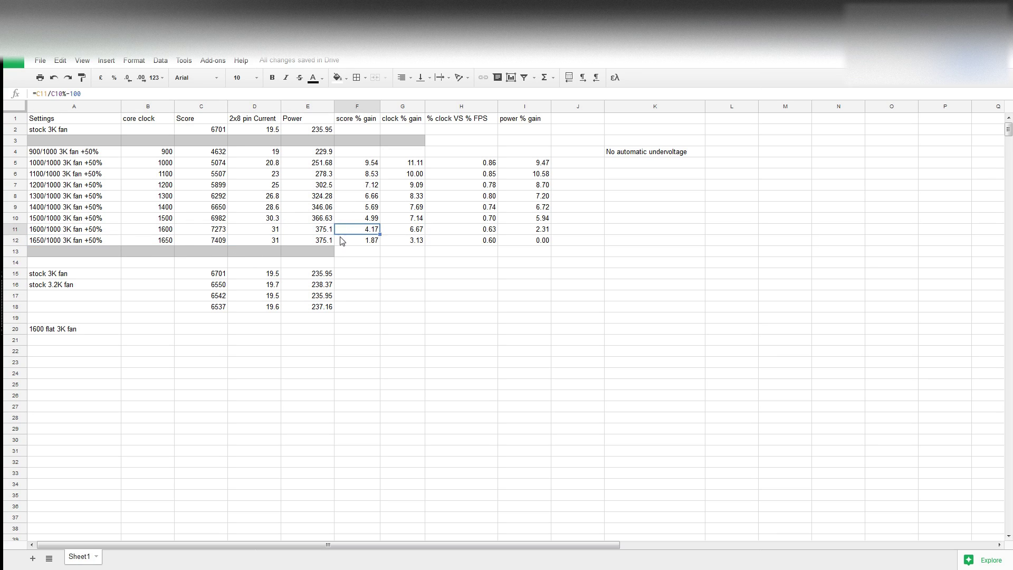
{"action": "key", "text": "Left"}
{"action": "left_click", "coordinate": [152, 240]}
{"action": "left_click", "coordinate": [206, 241]}
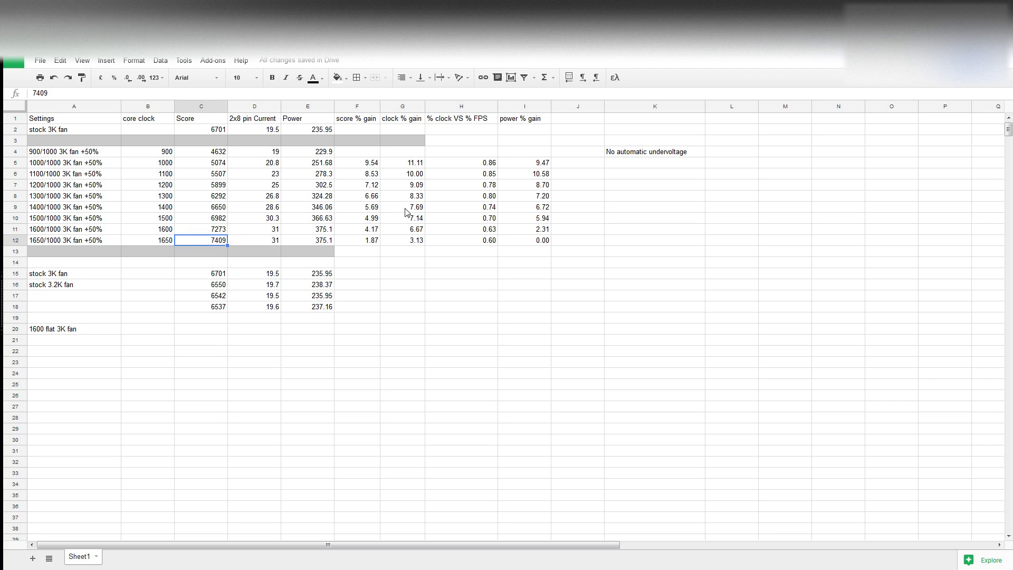
{"action": "left_click", "coordinate": [258, 242]}
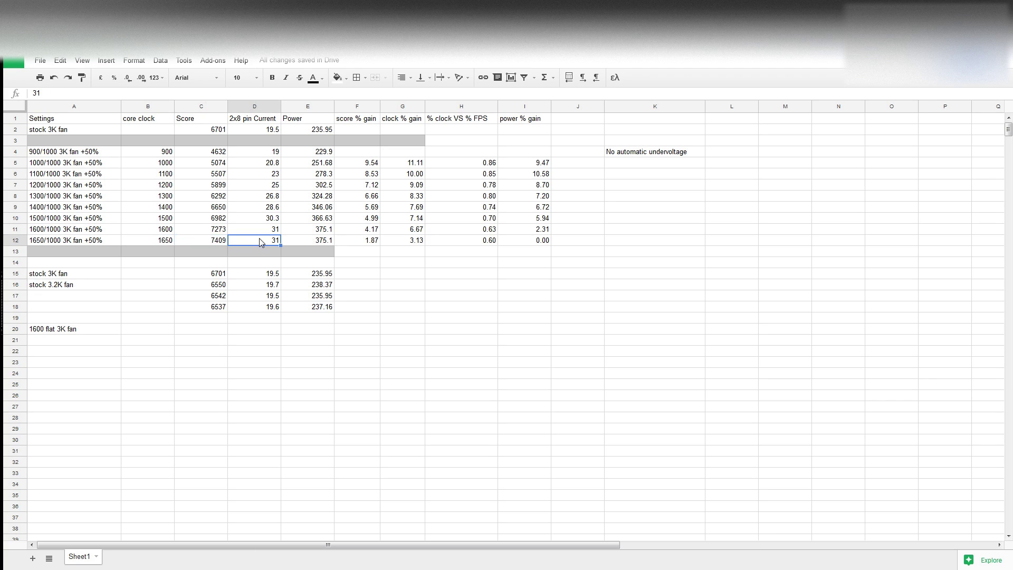
{"action": "left_click", "coordinate": [330, 243]}
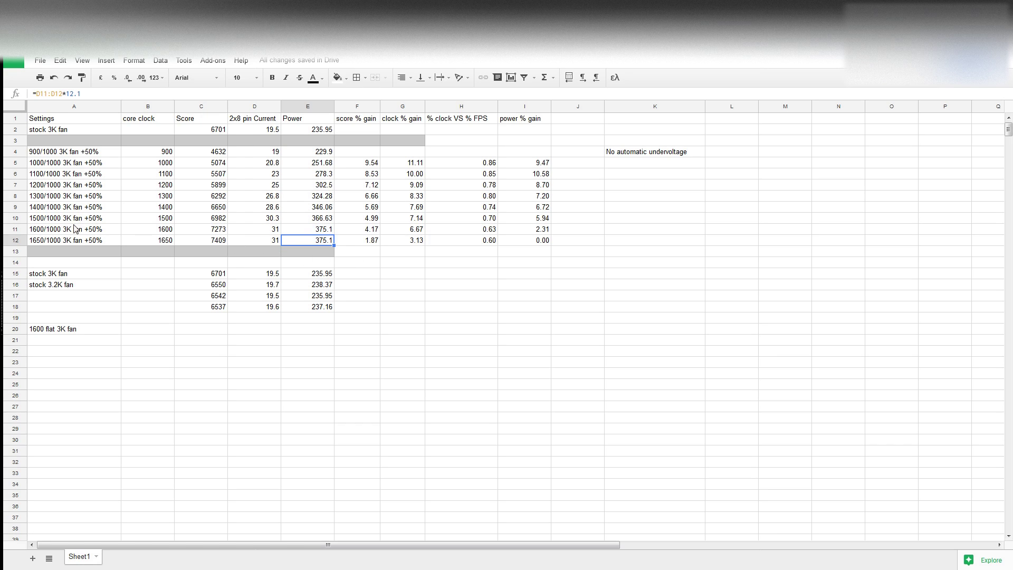
Inspect the 1600 MHz run's clock % gain and the % clock VS % FPS ratios in H11, H9 and H8
{"action": "left_click_drag", "start_coordinate": [71, 238], "coordinate": [71, 232]}
{"action": "left_click", "coordinate": [400, 231]}
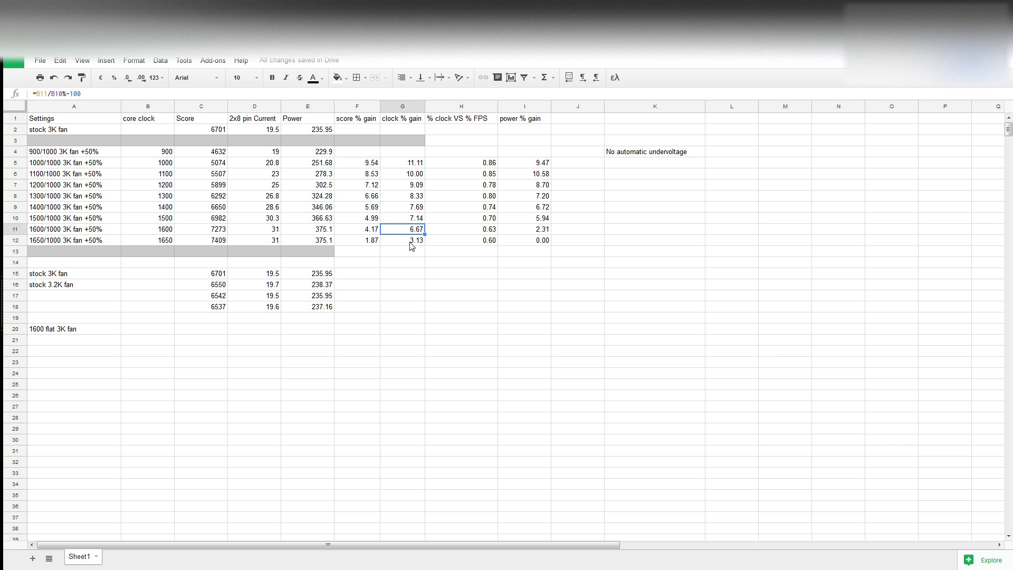
{"action": "left_click", "coordinate": [486, 232]}
{"action": "left_click", "coordinate": [488, 208]}
{"action": "left_click", "coordinate": [487, 199]}
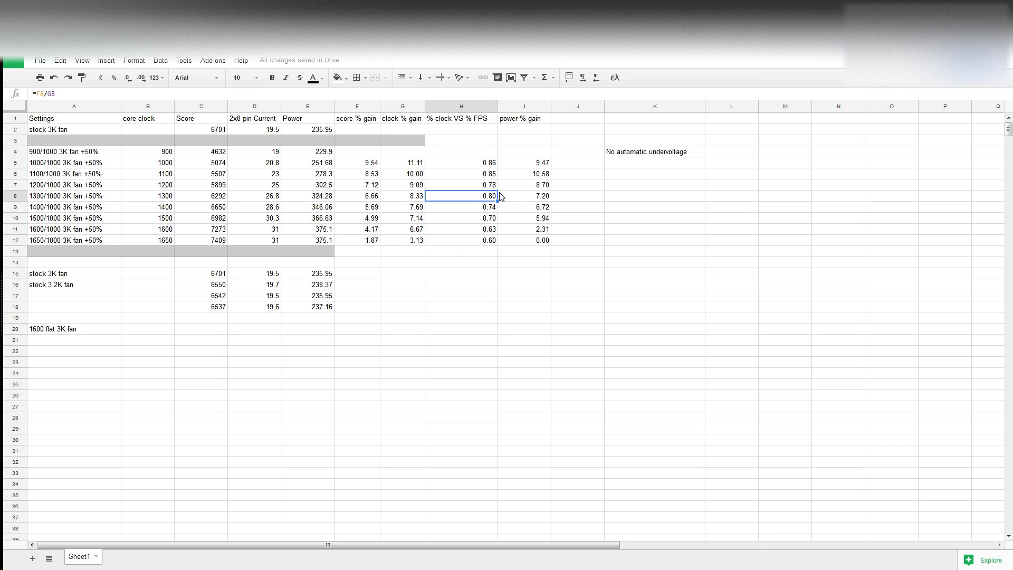
{"action": "left_click", "coordinate": [492, 209]}
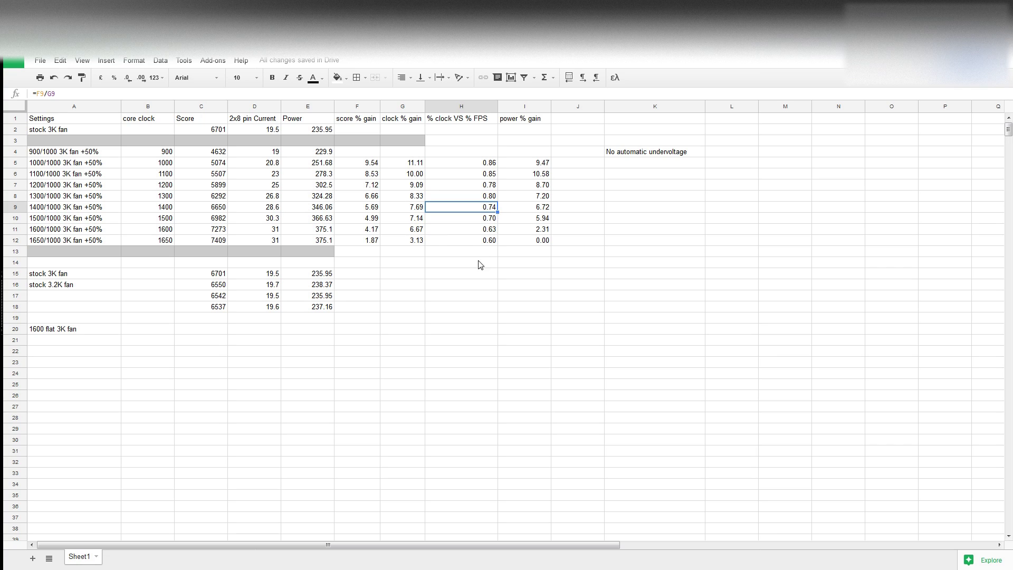
{"action": "left_click", "coordinate": [489, 199]}
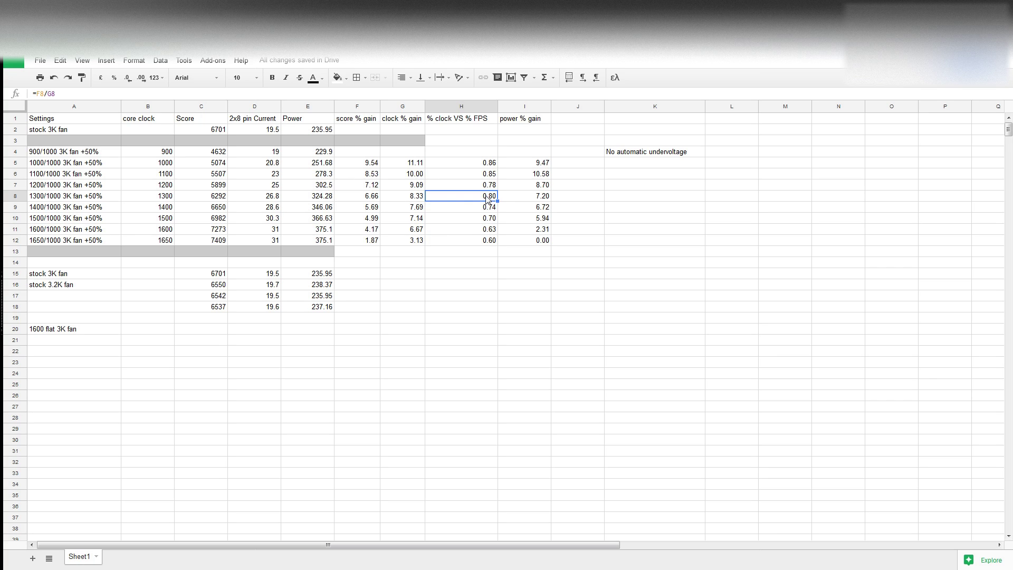
Compare the 2x8 pin current in D8 and D9, and recheck the 1300 MHz run's settings and % clock VS % FPS ratio
{"action": "left_click", "coordinate": [277, 198]}
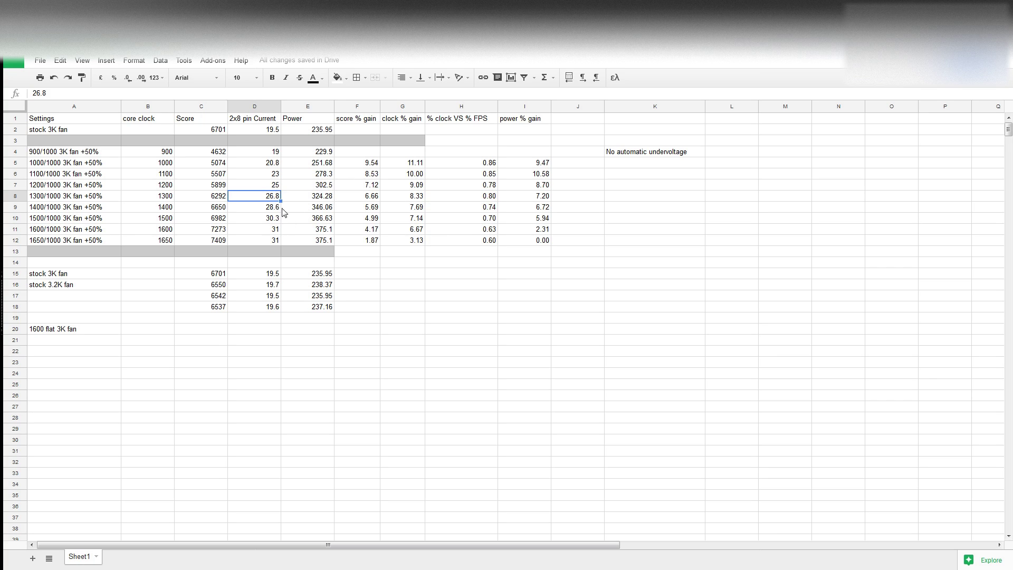
{"action": "left_click", "coordinate": [274, 209]}
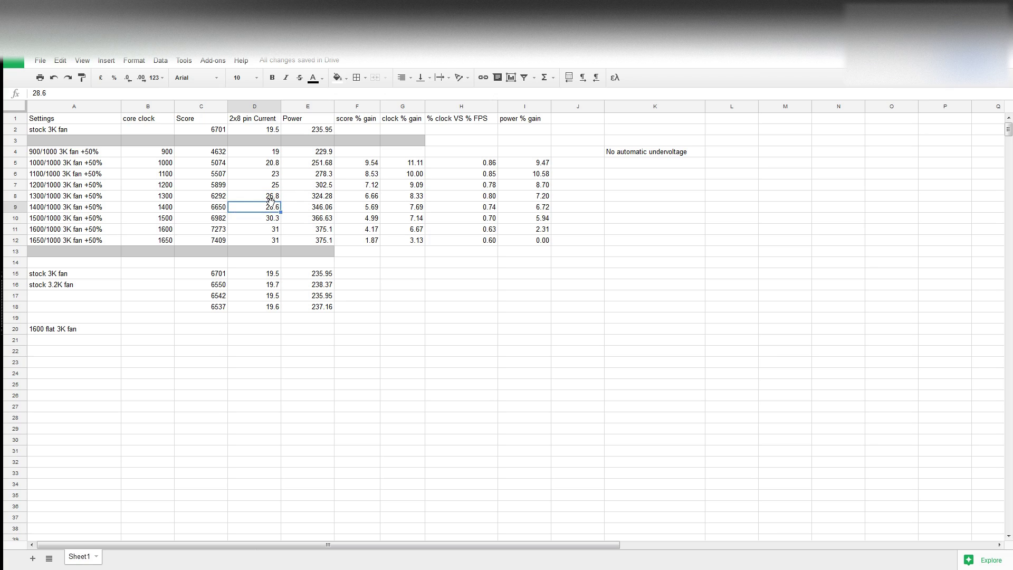
{"action": "left_click", "coordinate": [274, 199]}
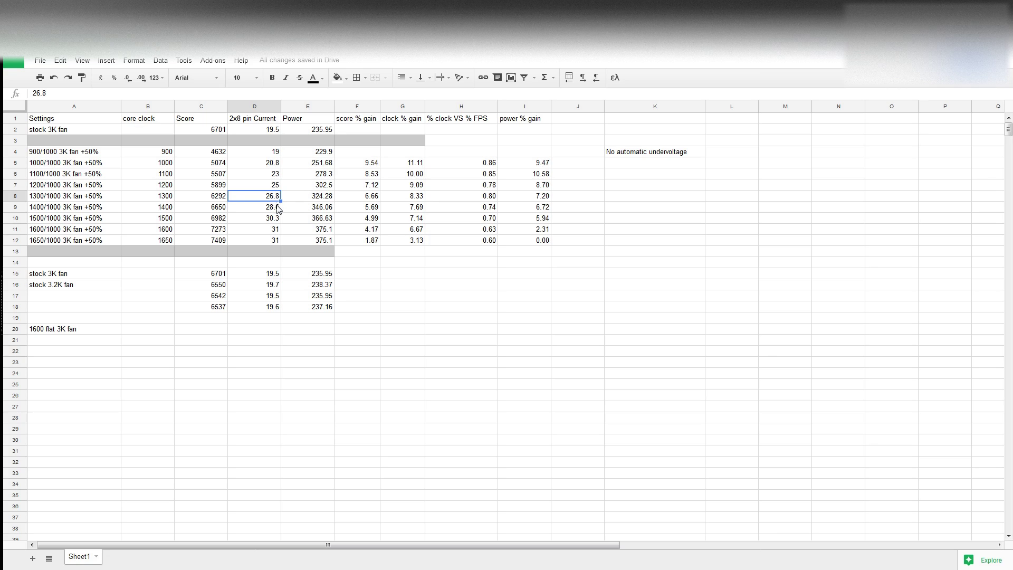
{"action": "left_click", "coordinate": [60, 202]}
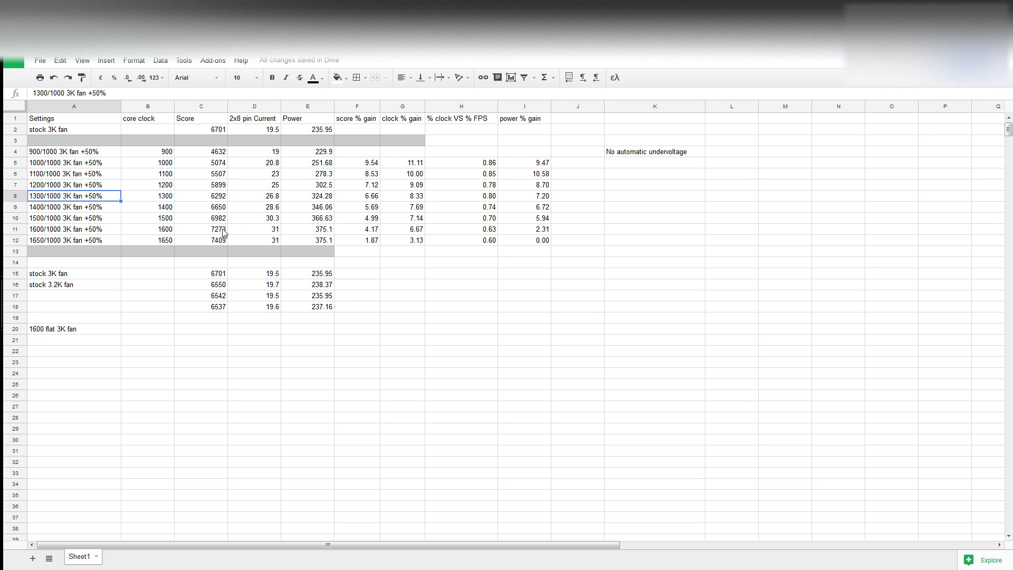
{"action": "left_click", "coordinate": [484, 199]}
{"action": "left_click", "coordinate": [77, 201]}
Review the 1650 MHz run's settings, core clock, score, 2x8 pin current and Power in row 12
{"action": "left_click", "coordinate": [221, 241]}
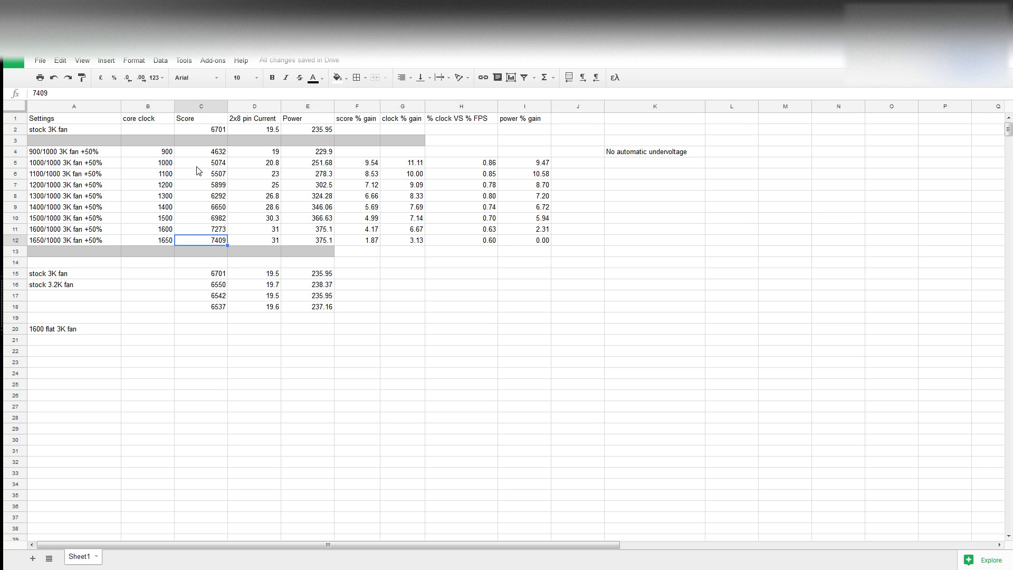
{"action": "left_click", "coordinate": [108, 242]}
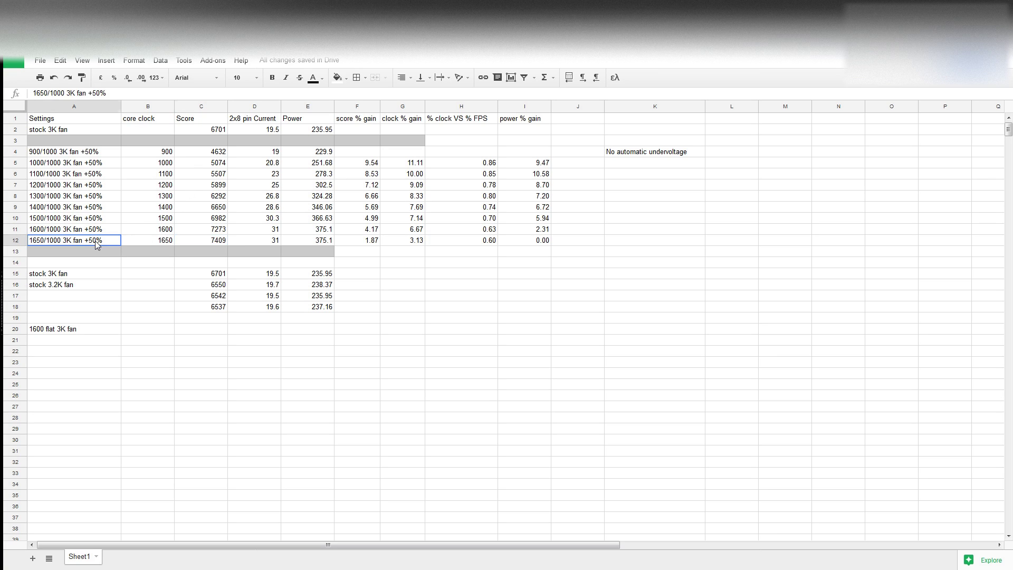
{"action": "left_click", "coordinate": [224, 240]}
{"action": "left_click", "coordinate": [321, 241]}
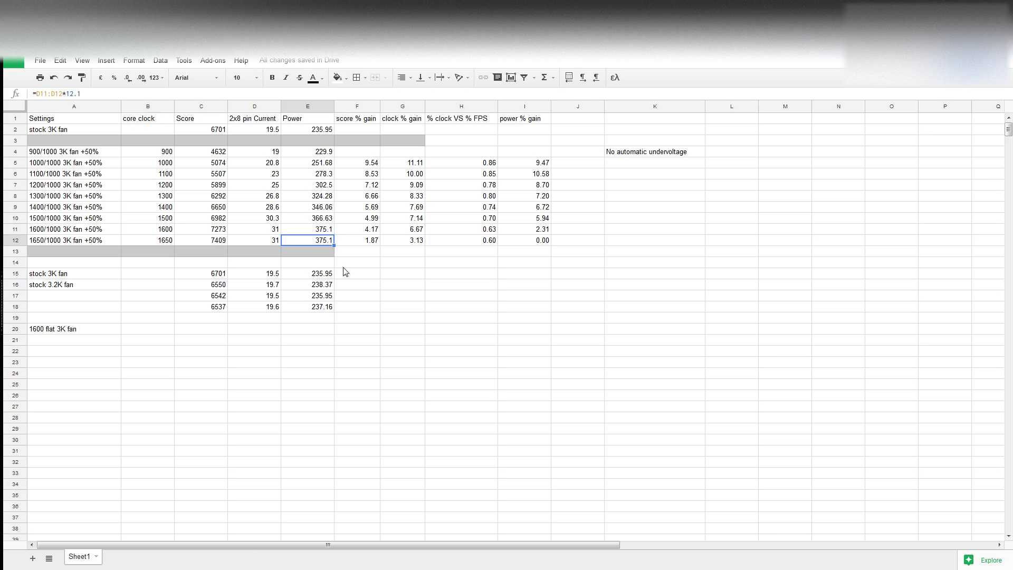
{"action": "left_click", "coordinate": [168, 240]}
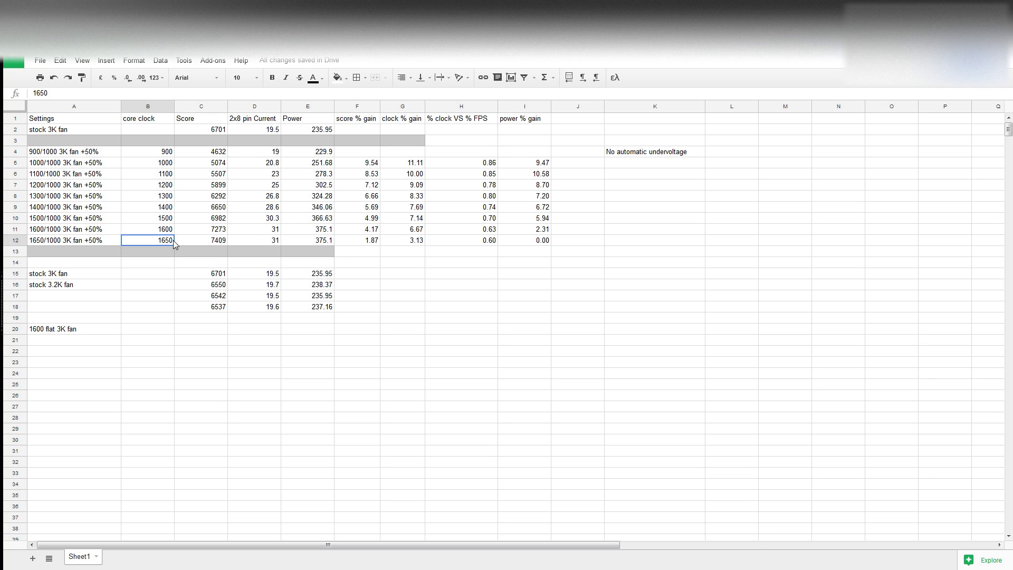
{"action": "left_click", "coordinate": [252, 241]}
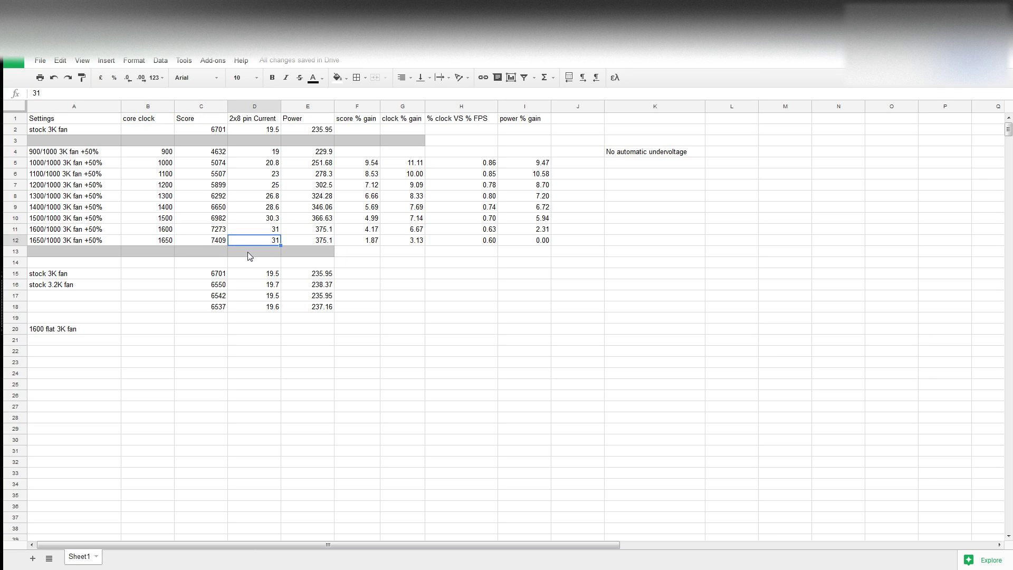
{"action": "left_click", "coordinate": [219, 255]}
{"action": "left_click", "coordinate": [61, 241]}
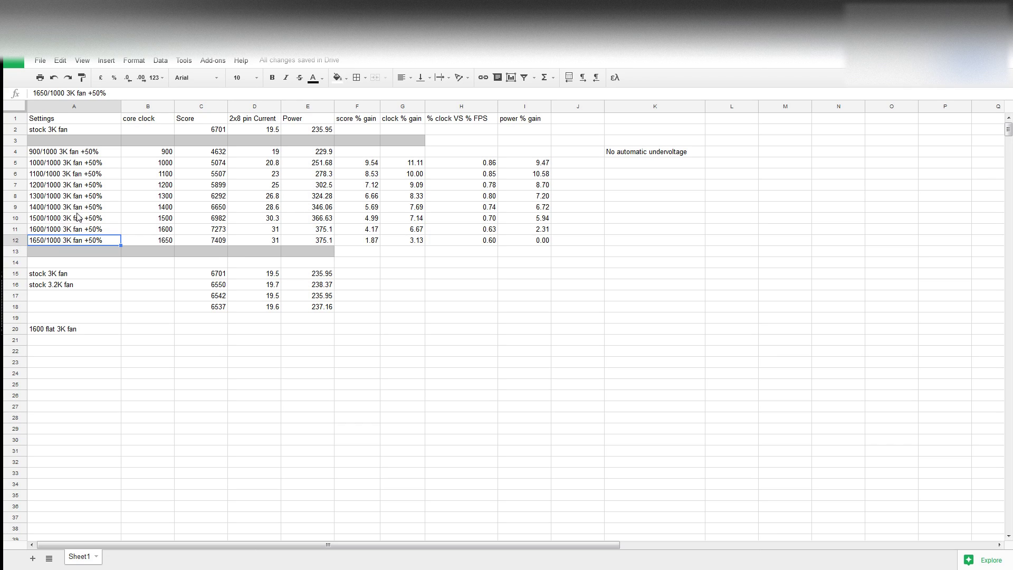
Weigh the 1650 MHz run's score in C12 against its Power in E12, with the 1600 MHz score alongside
{"action": "left_click", "coordinate": [308, 244]}
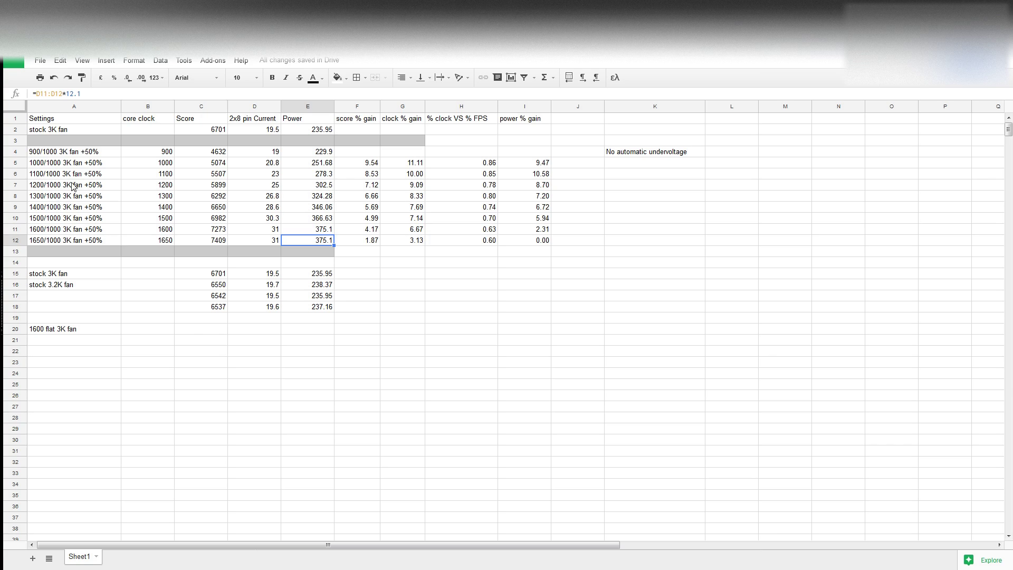
{"action": "left_click", "coordinate": [221, 241]}
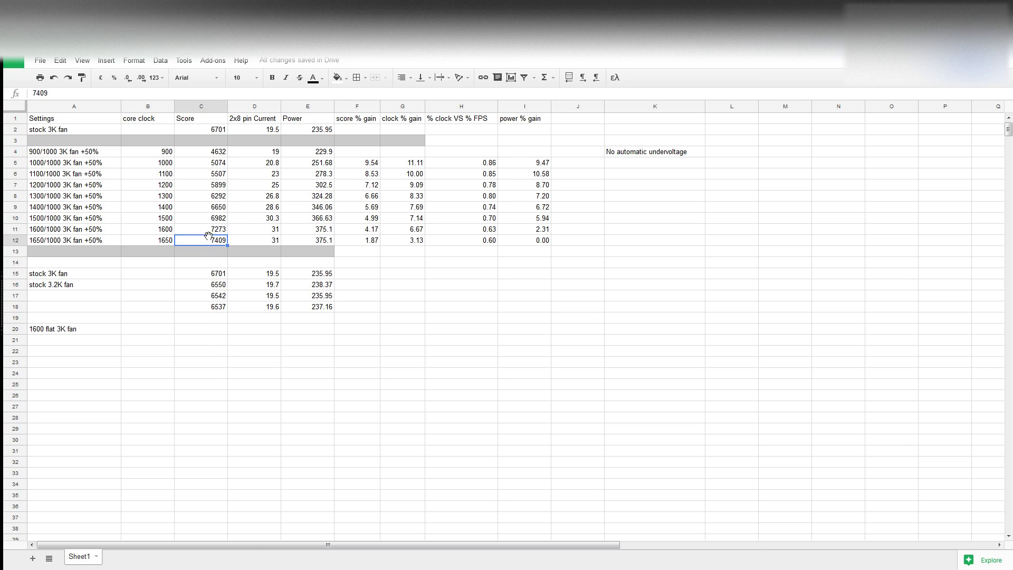
{"action": "left_click", "coordinate": [316, 243]}
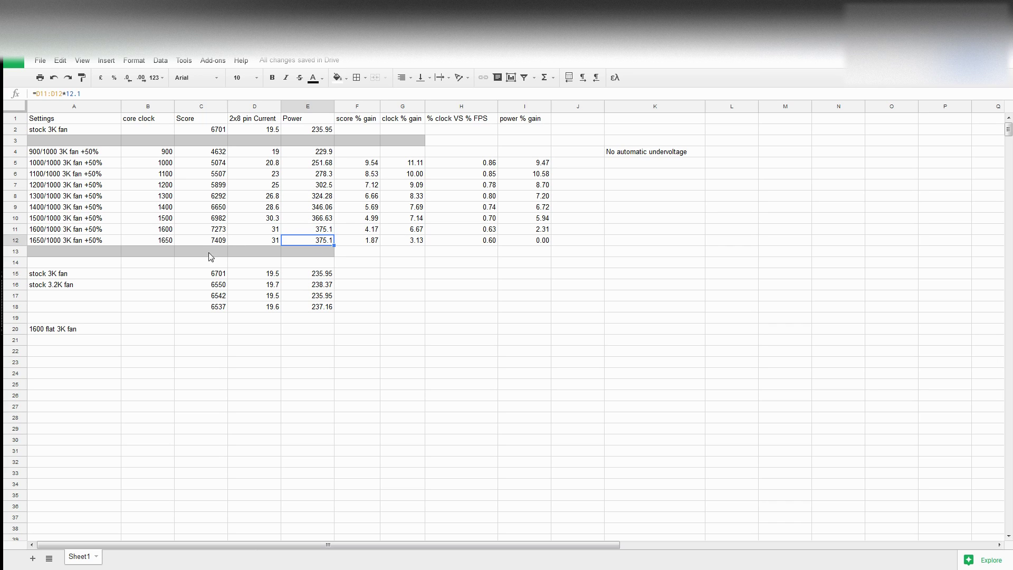
{"action": "left_click", "coordinate": [204, 230]}
{"action": "left_click", "coordinate": [203, 236]}
{"action": "left_click", "coordinate": [318, 239]}
{"action": "left_click", "coordinate": [319, 252]}
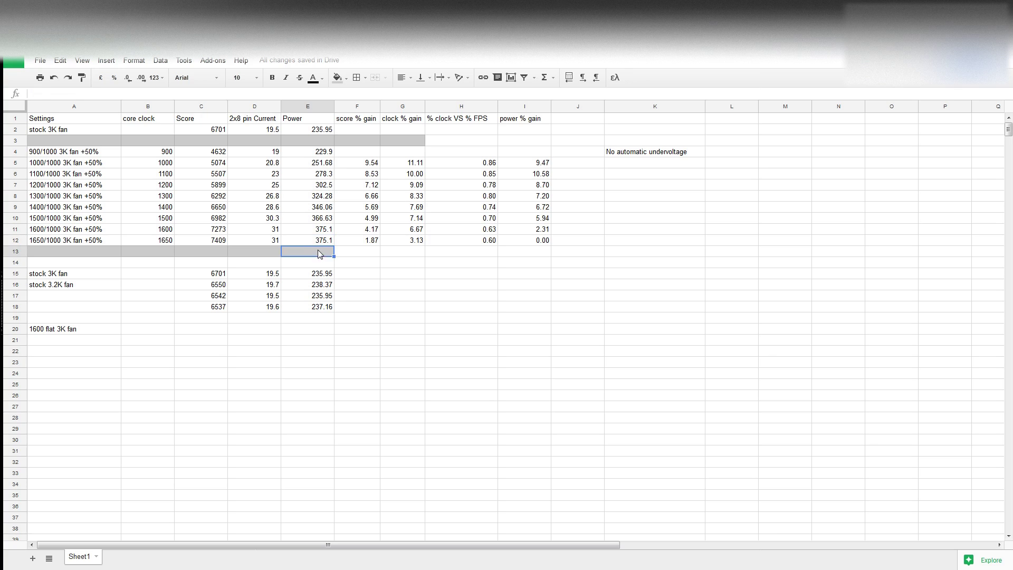
Compare the 1650 MHz run's settings, Power and score in row 12 with the 1600 MHz run's 2x8 pin current and Power
{"action": "left_click", "coordinate": [84, 239]}
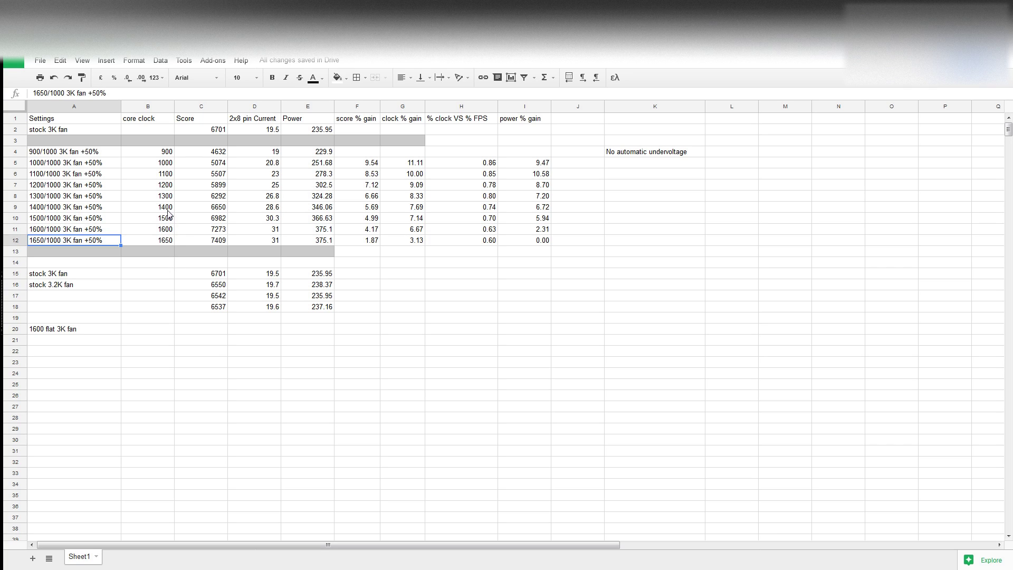
{"action": "left_click", "coordinate": [241, 226]}
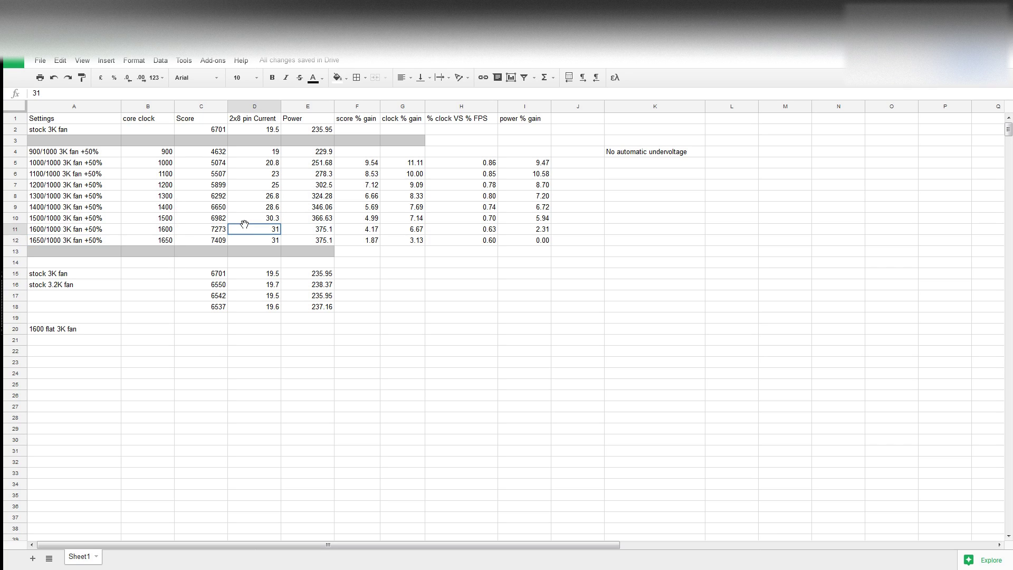
{"action": "left_click", "coordinate": [312, 241]}
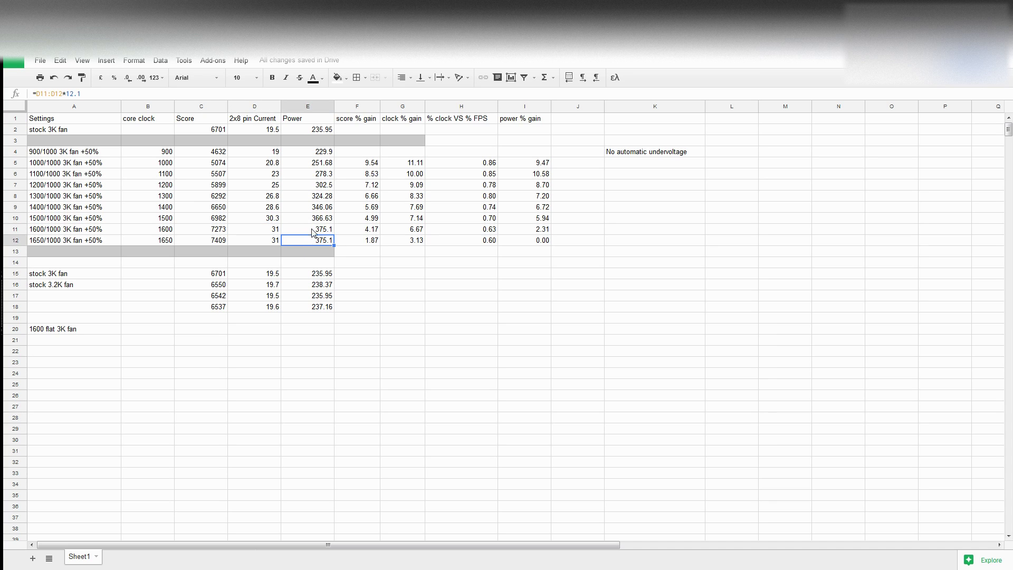
{"action": "left_click", "coordinate": [312, 230]}
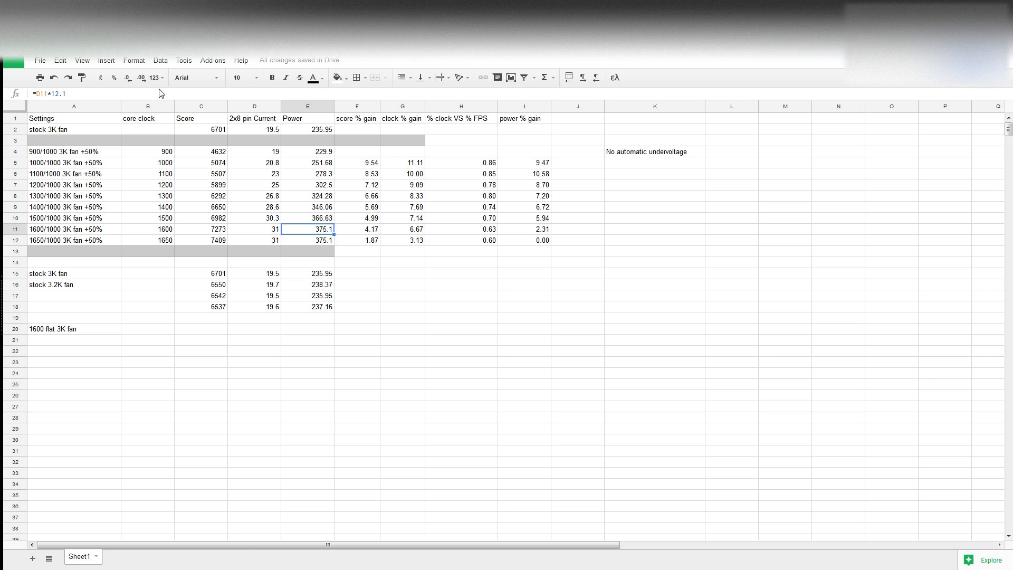
{"action": "left_click", "coordinate": [284, 243]}
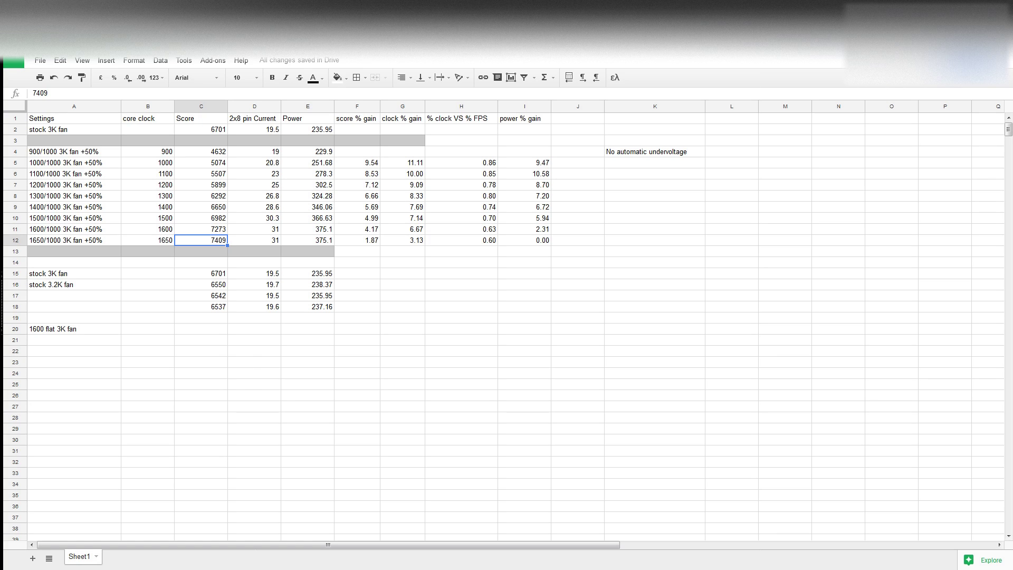
Switch to Calculator and multiply a rounded score of 7400 by 1.2
{"action": "key", "text": "alt+Tab"}
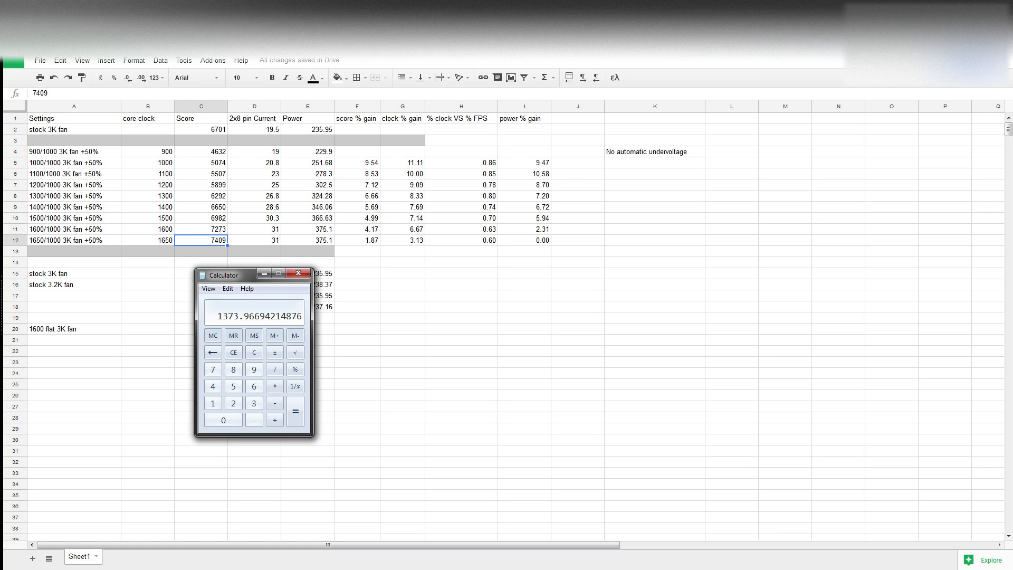
{"action": "left_click", "coordinate": [255, 352]}
{"action": "left_click", "coordinate": [212, 369]}
{"action": "left_click", "coordinate": [213, 386]}
{"action": "left_click", "coordinate": [223, 420]}
{"action": "left_click", "coordinate": [223, 420]}
{"action": "left_click", "coordinate": [274, 386]}
{"action": "left_click", "coordinate": [213, 403]}
{"action": "left_click", "coordinate": [254, 420]}
{"action": "left_click", "coordinate": [233, 403]}
{"action": "left_click", "coordinate": [295, 417]}
Clear the calculator, multiply 7656 by 1.2, and close it to return to the spreadsheet
{"action": "left_click", "coordinate": [261, 360]}
{"action": "left_click", "coordinate": [218, 371]}
{"action": "left_click", "coordinate": [256, 389]}
{"action": "left_click", "coordinate": [234, 391]}
{"action": "left_click", "coordinate": [255, 389]}
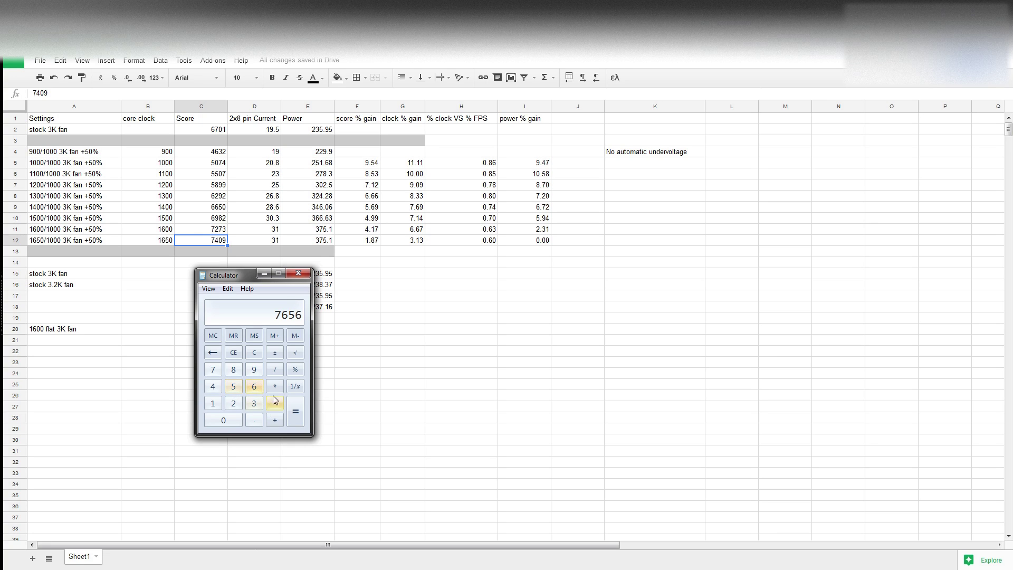
{"action": "left_click", "coordinate": [274, 386]}
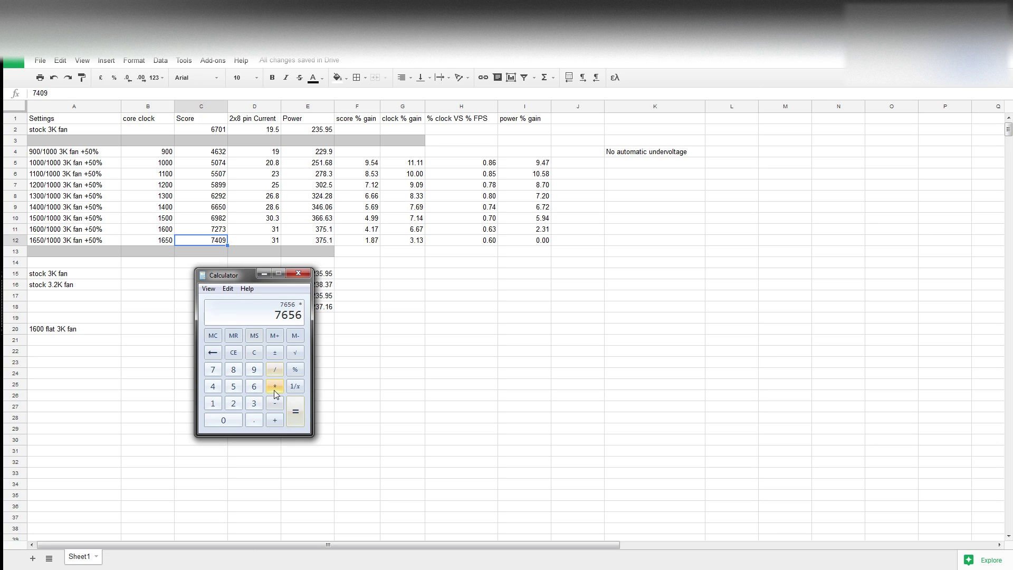
{"action": "left_click", "coordinate": [212, 403]}
{"action": "left_click", "coordinate": [254, 420]}
{"action": "left_click", "coordinate": [233, 403]}
{"action": "left_click", "coordinate": [293, 422]}
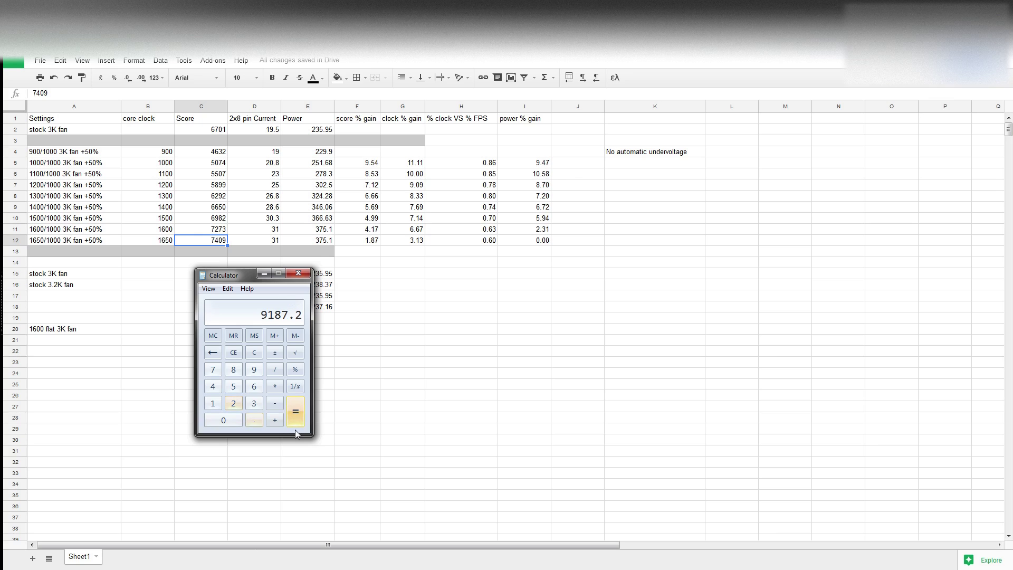
{"action": "left_click", "coordinate": [306, 273]}
Review the 1650 MHz run's score in C12, Power in E12 and power % gain in I12
{"action": "left_click", "coordinate": [357, 273]}
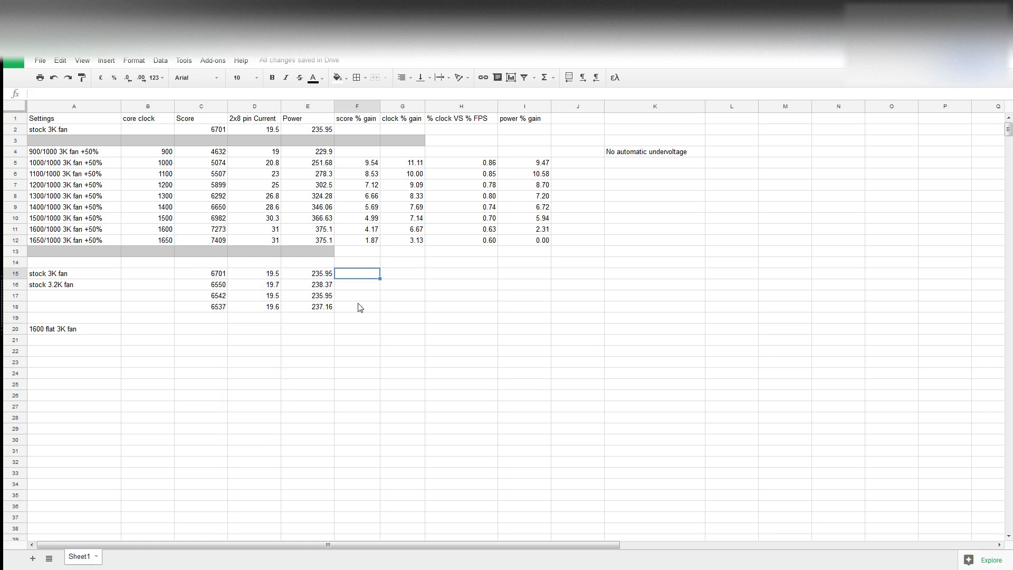
{"action": "left_click", "coordinate": [224, 243]}
{"action": "left_click", "coordinate": [309, 239]}
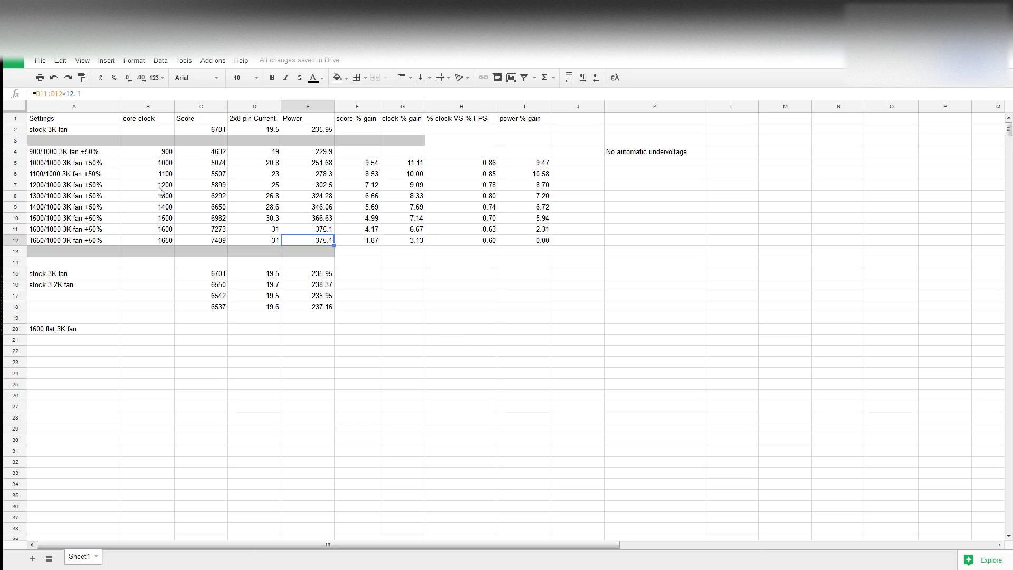
{"action": "left_click", "coordinate": [90, 168]}
{"action": "left_click", "coordinate": [526, 243]}
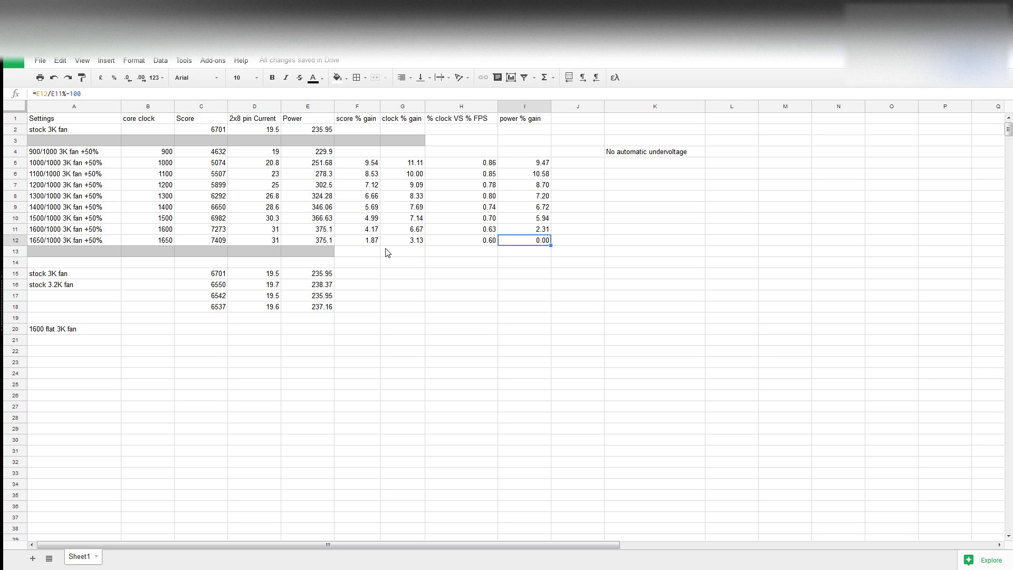
Compare the Power formulas of the 1650 MHz and 1600 MHz runs in E12 and E11
{"action": "left_click", "coordinate": [325, 242]}
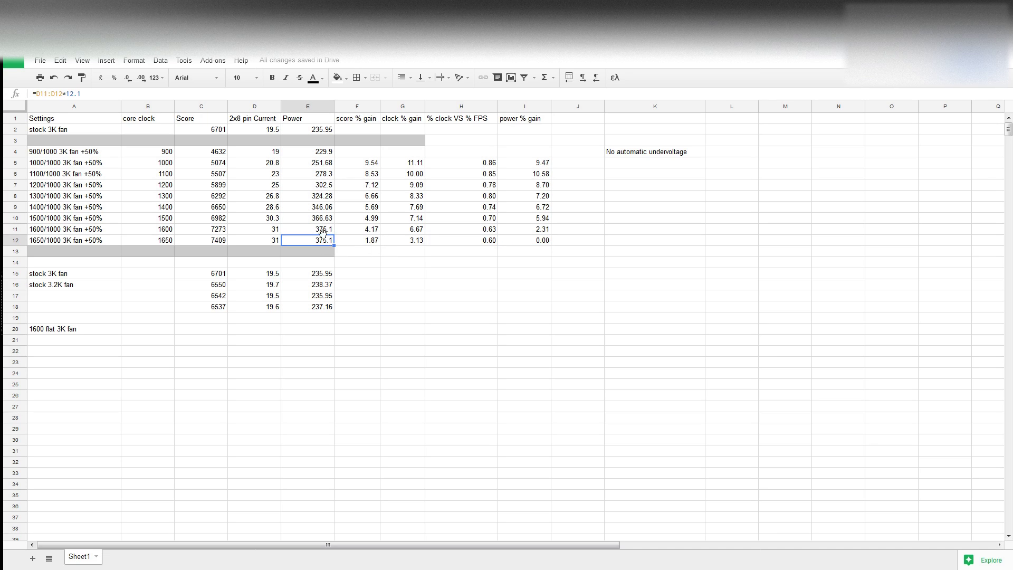
{"action": "key", "text": "ctrl+c"}
{"action": "key", "text": "Up"}
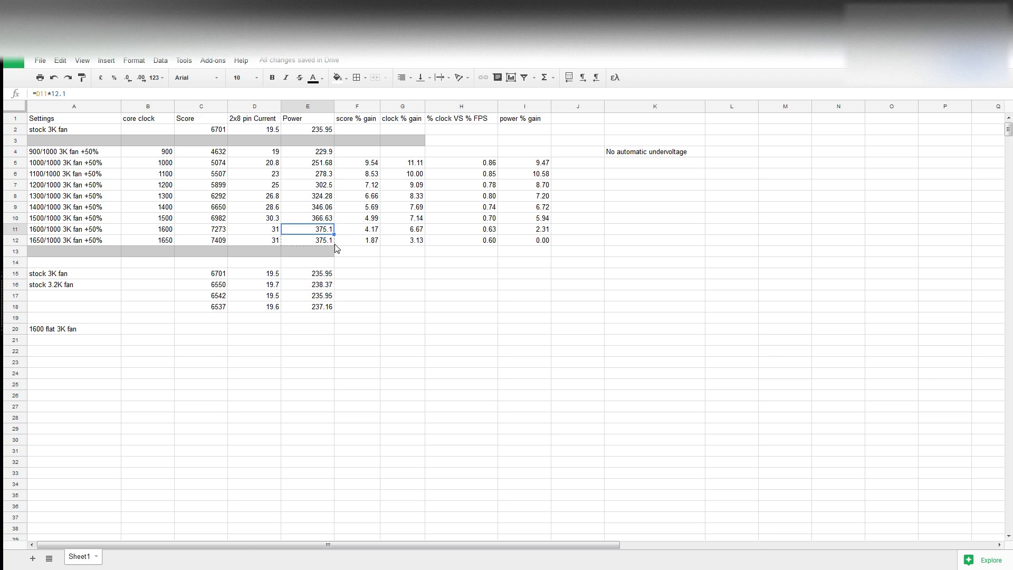
{"action": "left_click", "coordinate": [373, 262]}
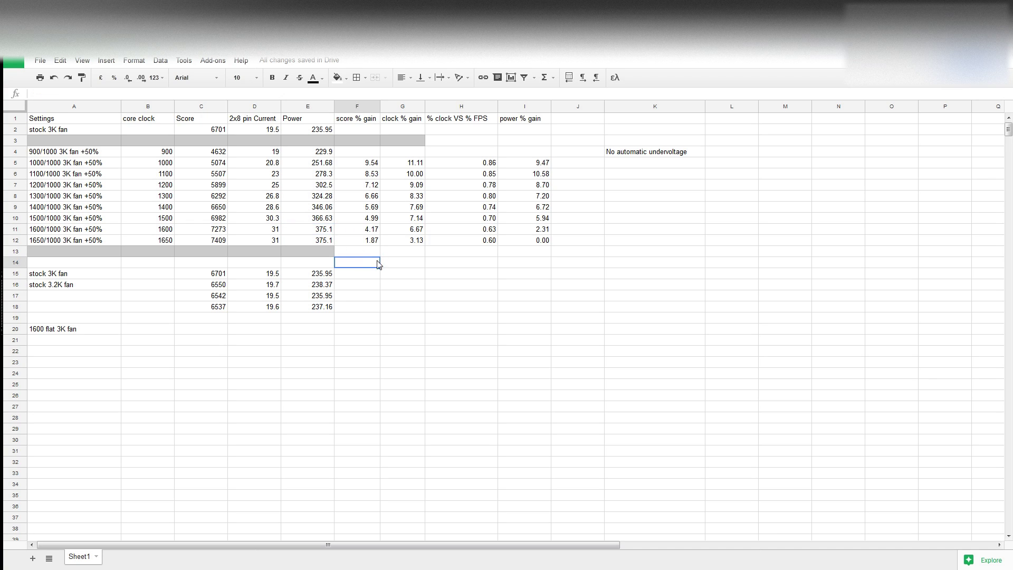
{"action": "left_click", "coordinate": [328, 244]}
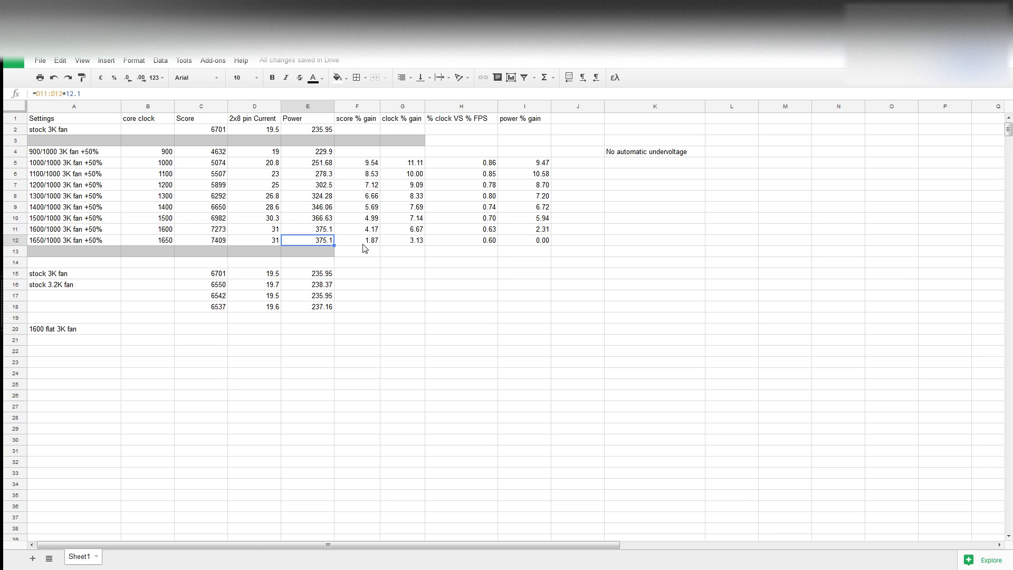